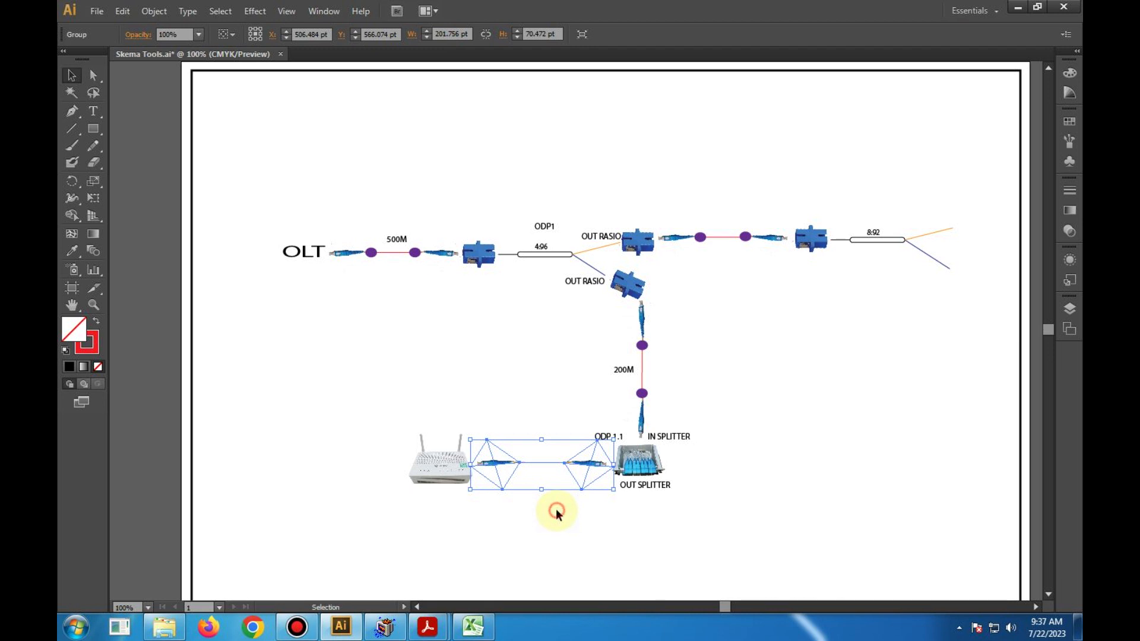
pyautogui.click(555, 511)
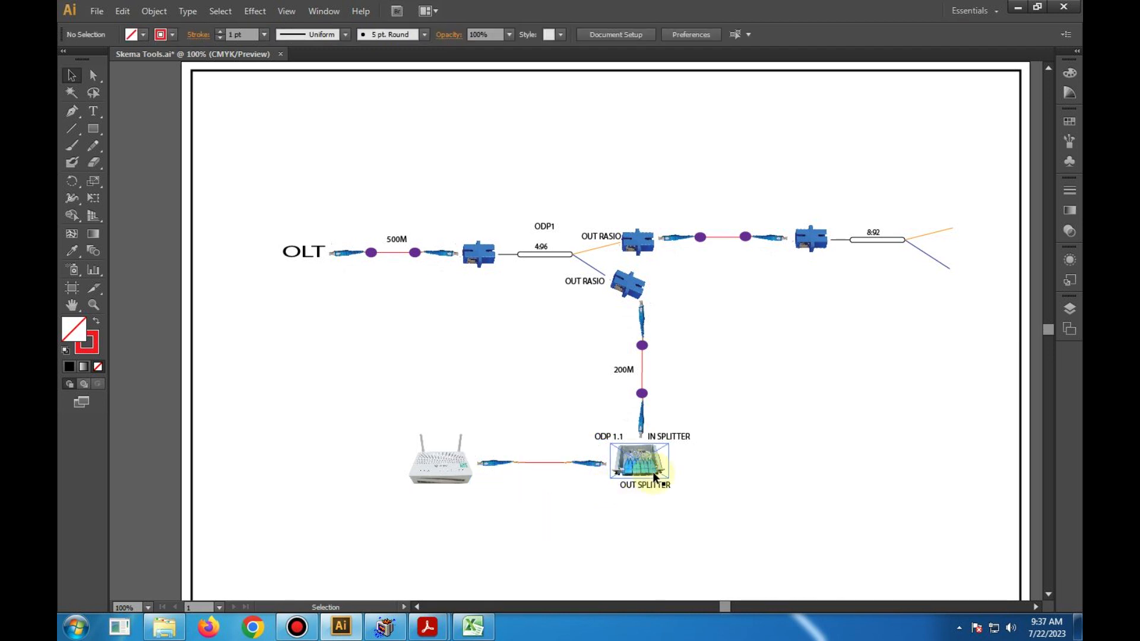
pyautogui.click(643, 468)
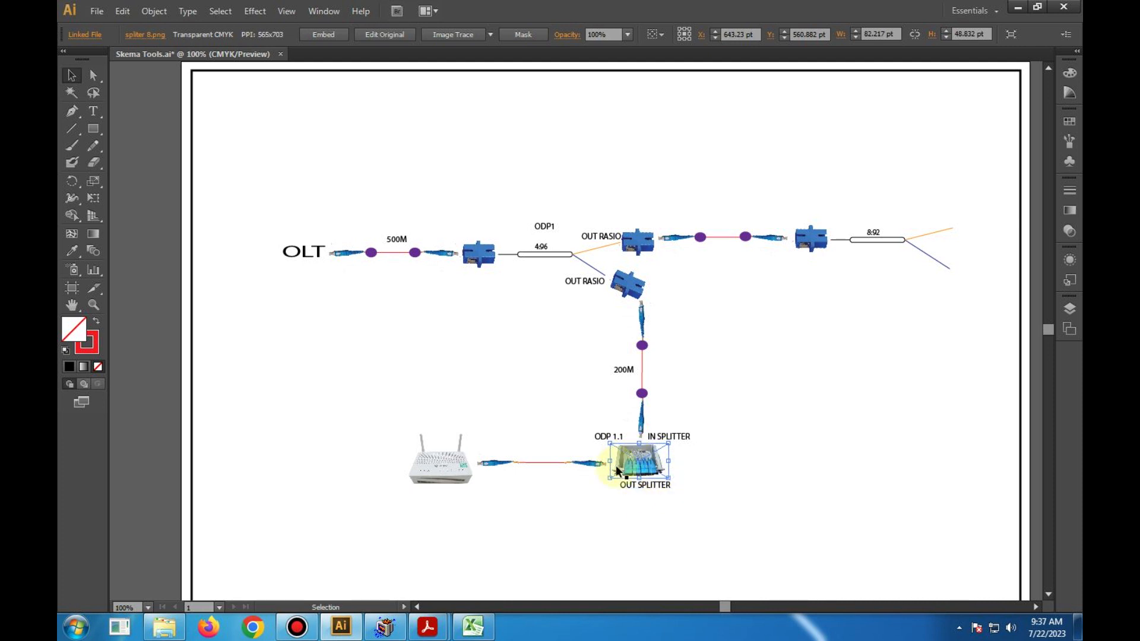
pyautogui.click(689, 464)
pyautogui.click(624, 444)
pyautogui.click(722, 467)
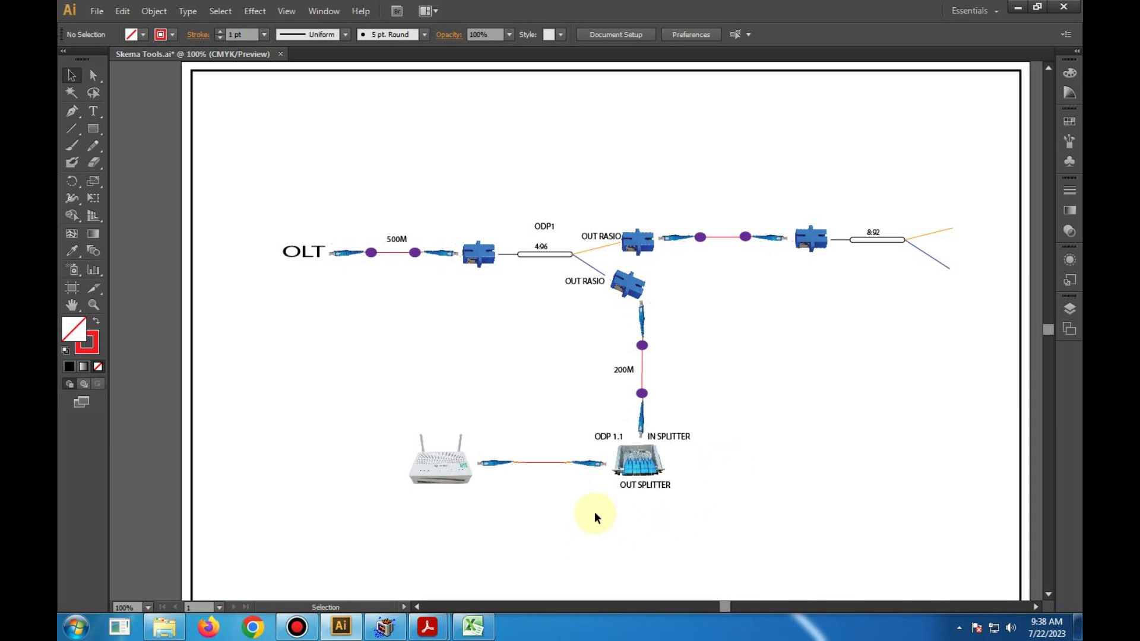
# - Add the text label "250M" and place it just above the cable between the modem and the splitter
pyautogui.click(88, 112)
pyautogui.click(538, 434)
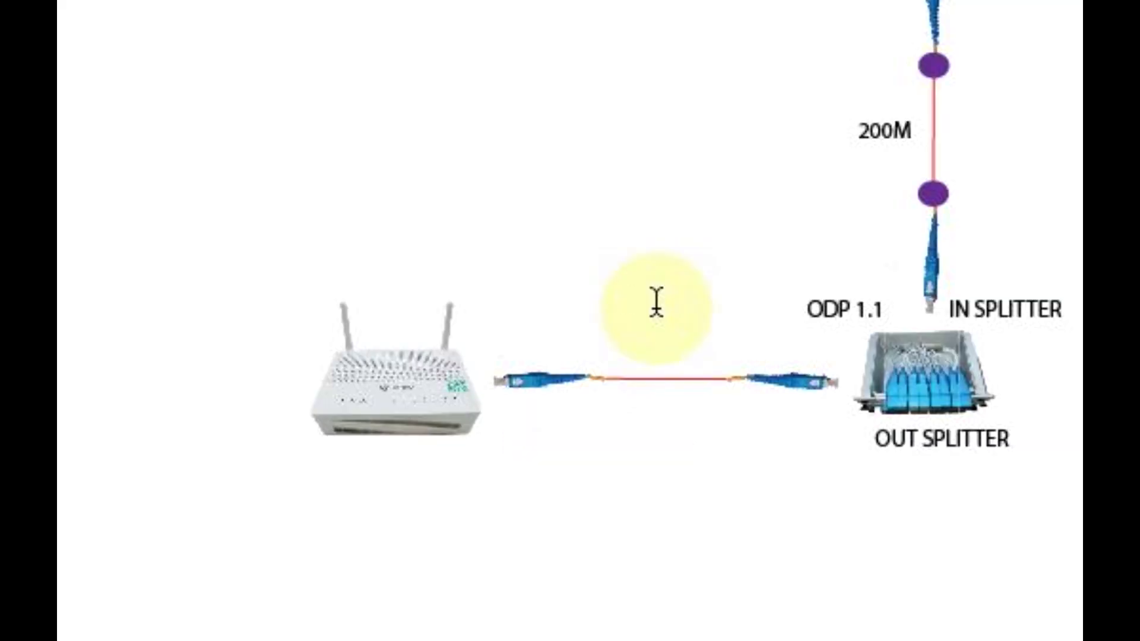
pyautogui.write('250M')
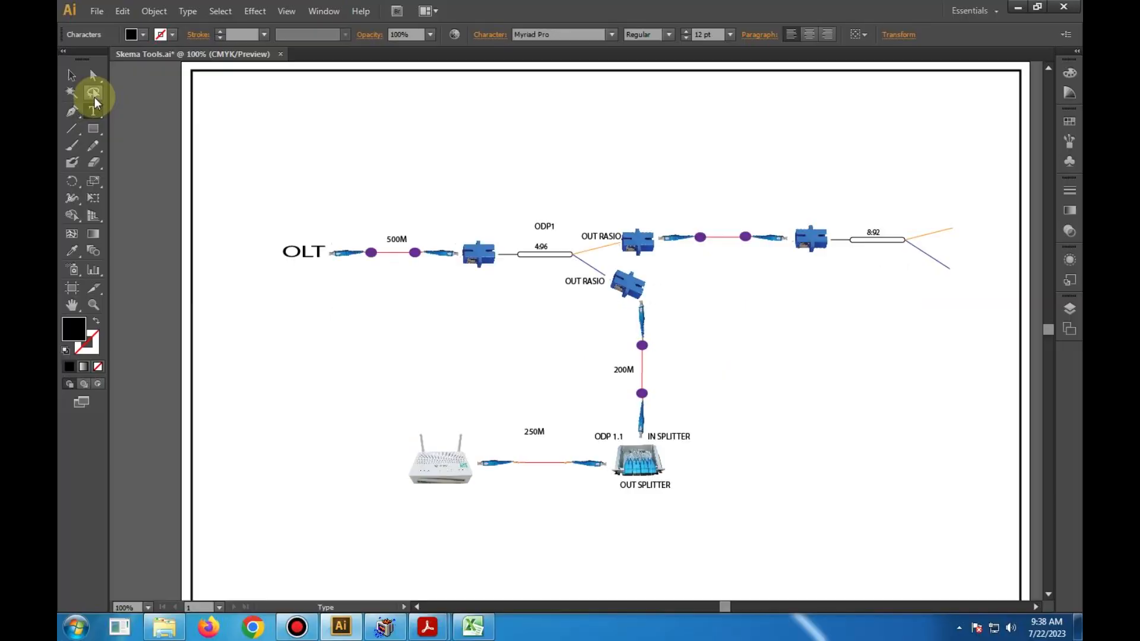
pyautogui.click(71, 75)
pyautogui.click(533, 430)
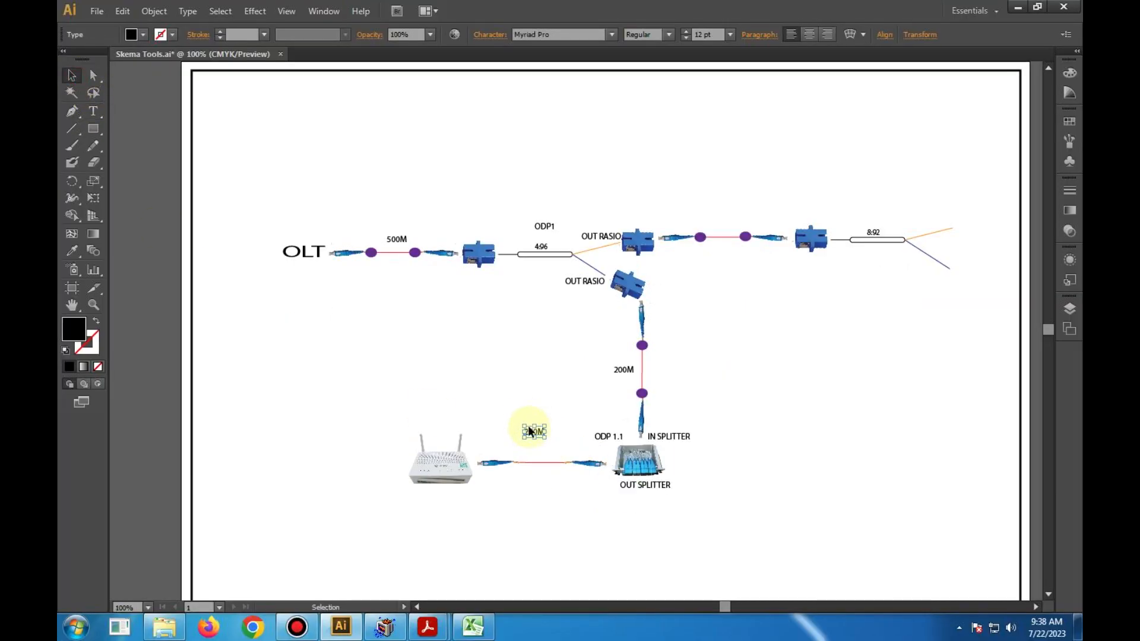
pyautogui.moveTo(534, 430)
pyautogui.mouseDown()
pyautogui.moveTo(553, 444)
pyautogui.moveTo(537, 448)
pyautogui.mouseUp()
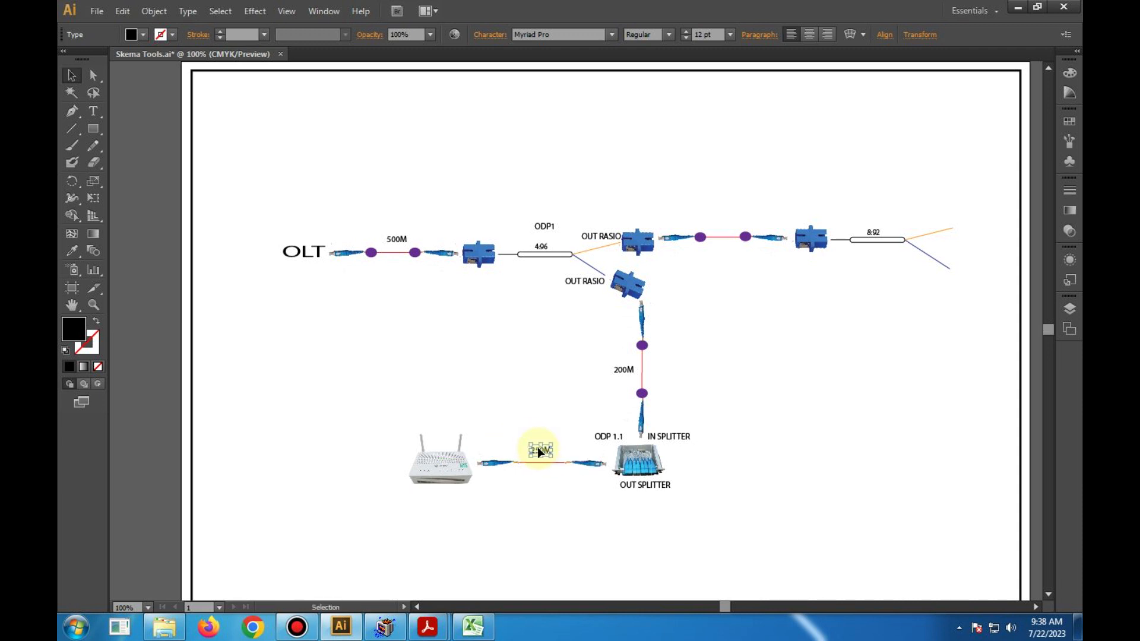
# - Switch to the Rumus Rasio.xlsx workbook in Excel and enter 250 M cable and 2 splices (Sambungan) for ODP 1's SPLITTER -> ONU section
pyautogui.click(475, 629)
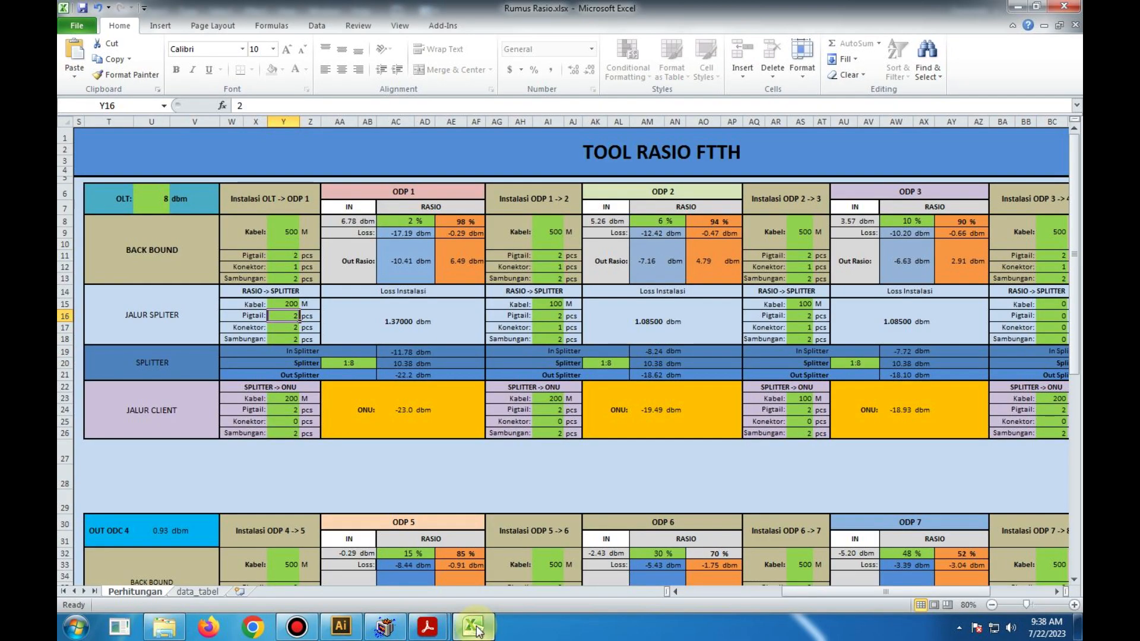
pyautogui.click(291, 399)
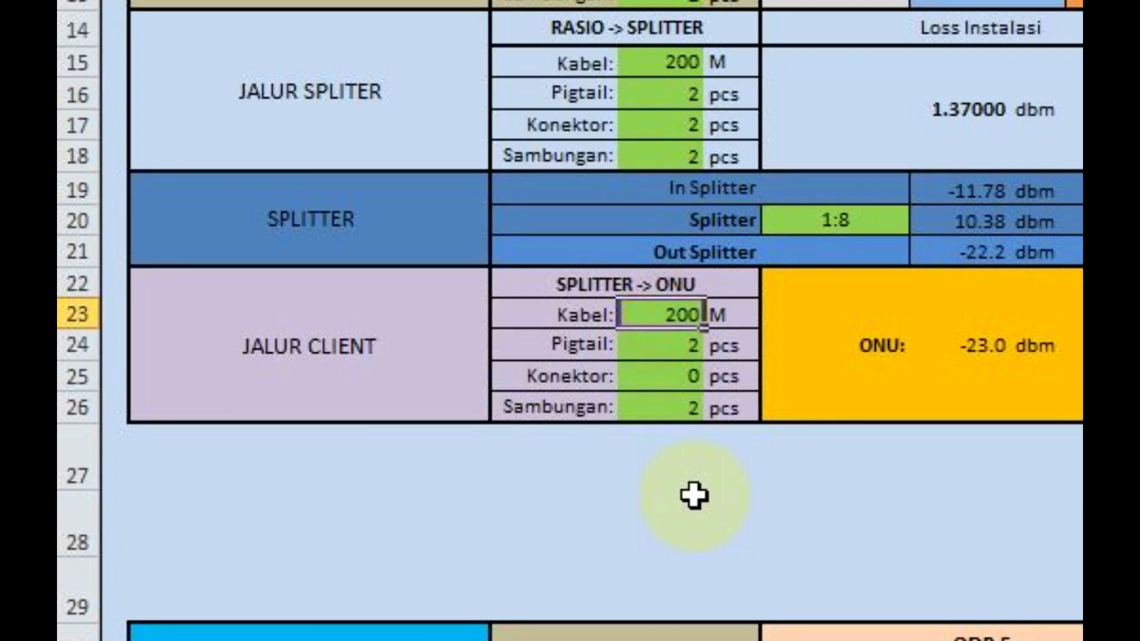
pyautogui.write('250')
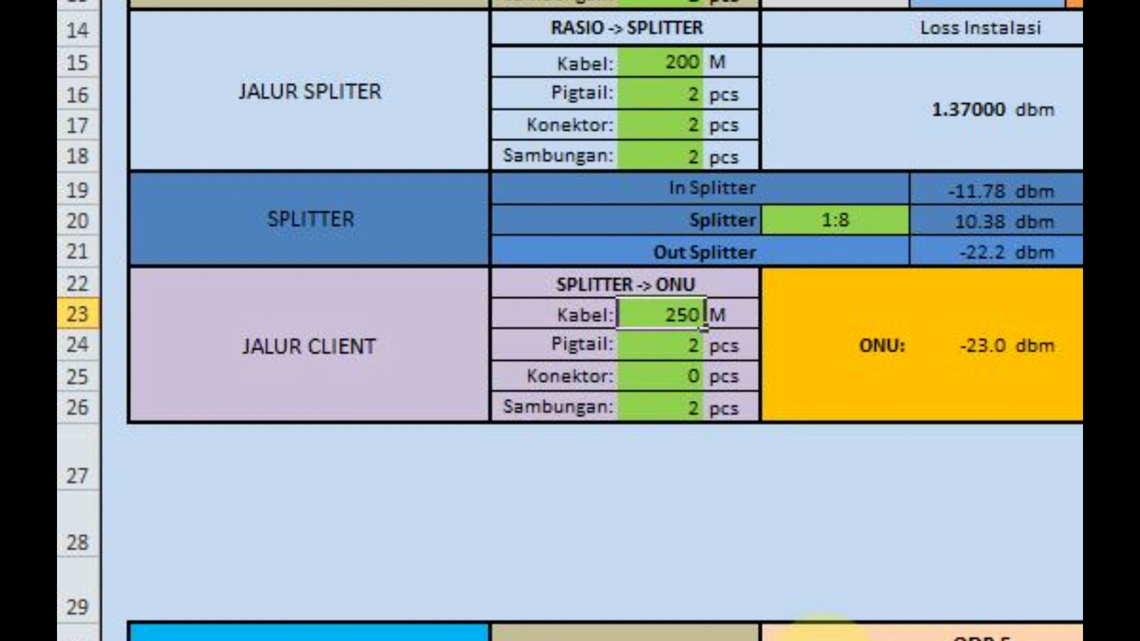
pyautogui.press('Return')
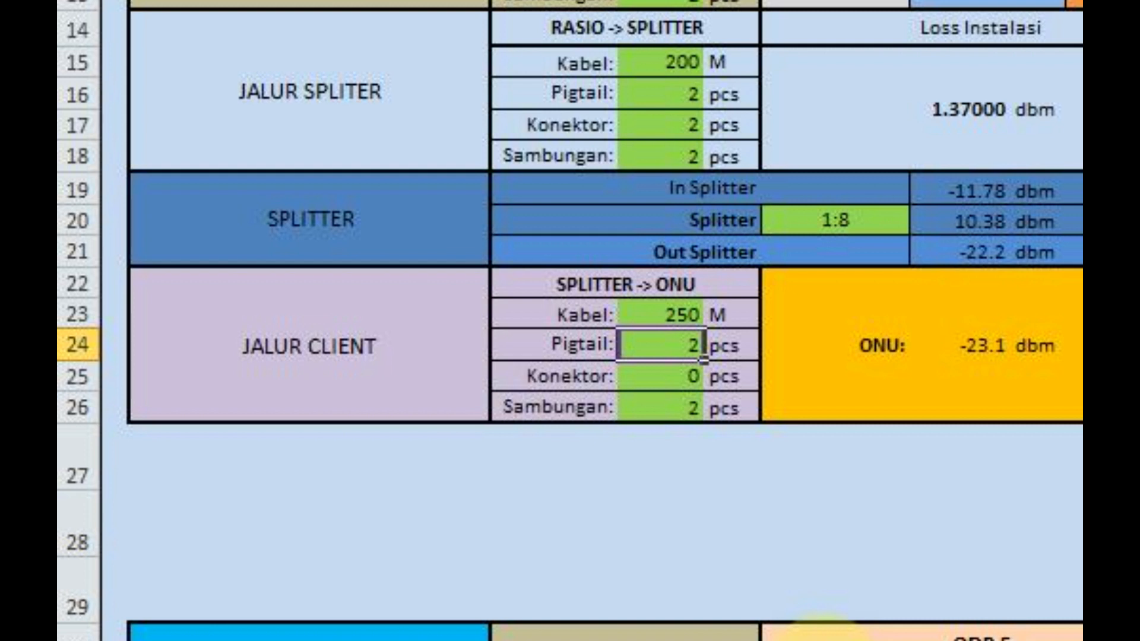
pyautogui.press('Return')
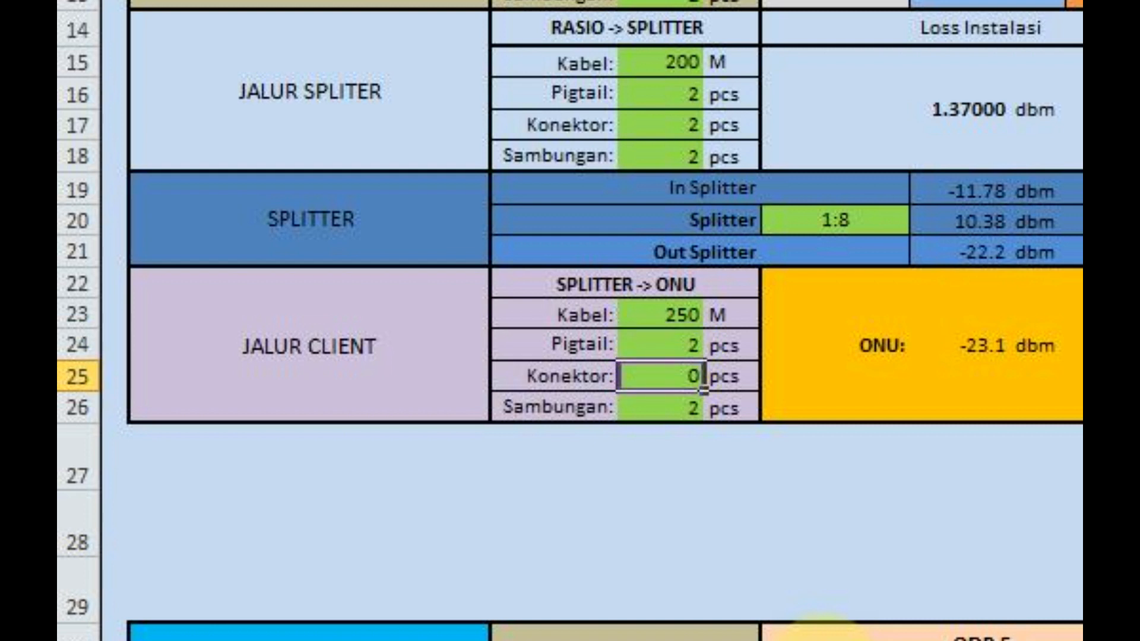
pyautogui.press('Return')
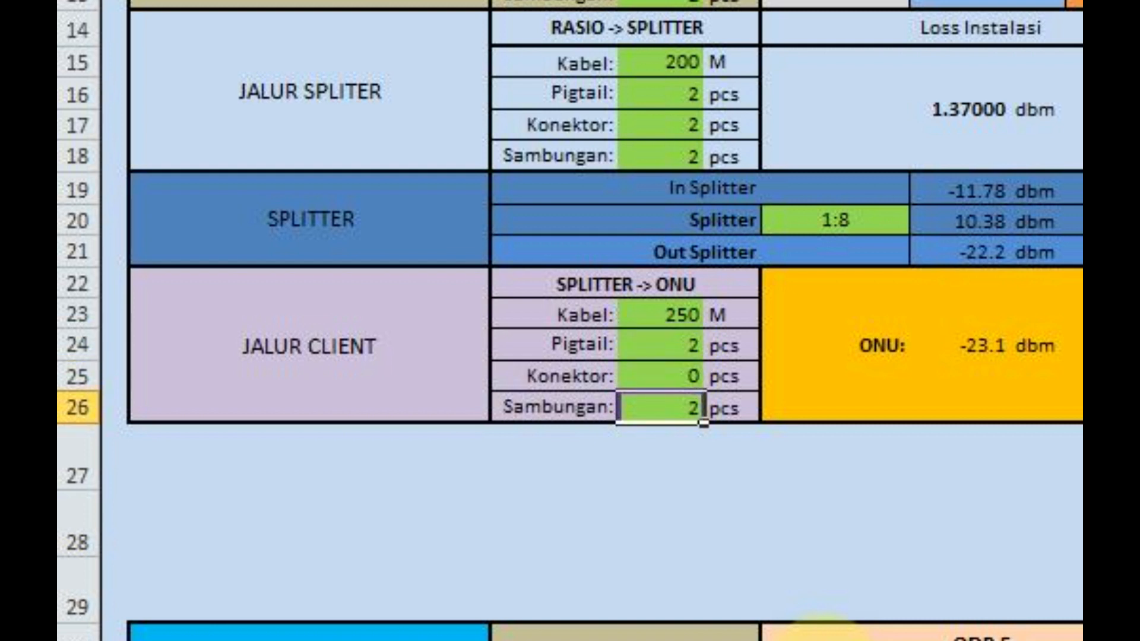
pyautogui.write('2')
pyautogui.press('Return')
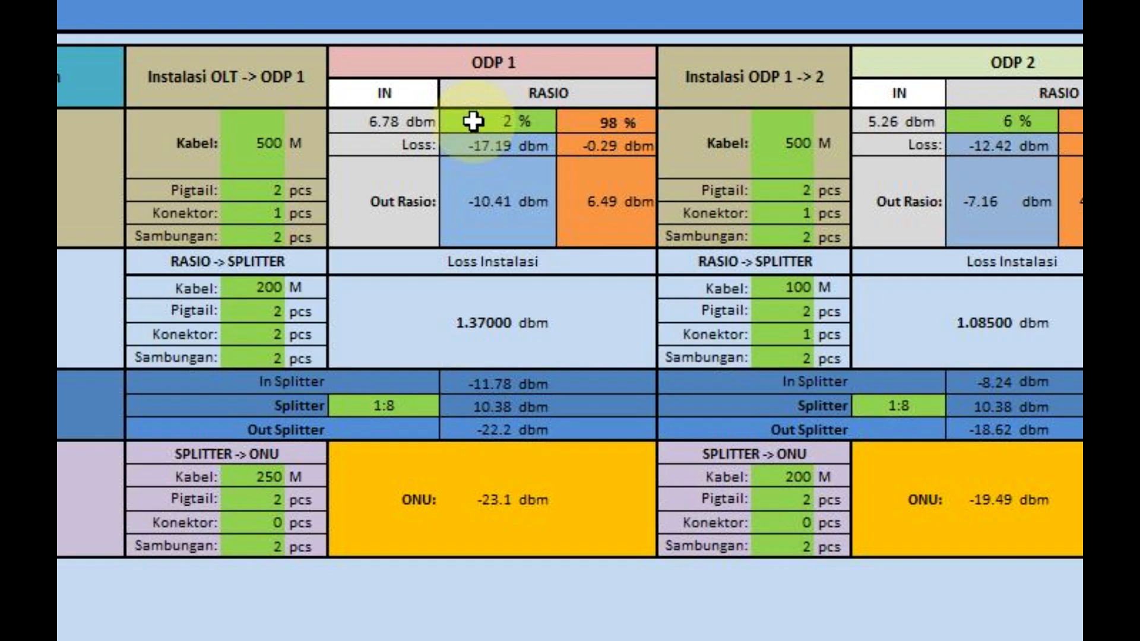
# - Try a ratio of 3 % for ODP 1
pyautogui.click(392, 223)
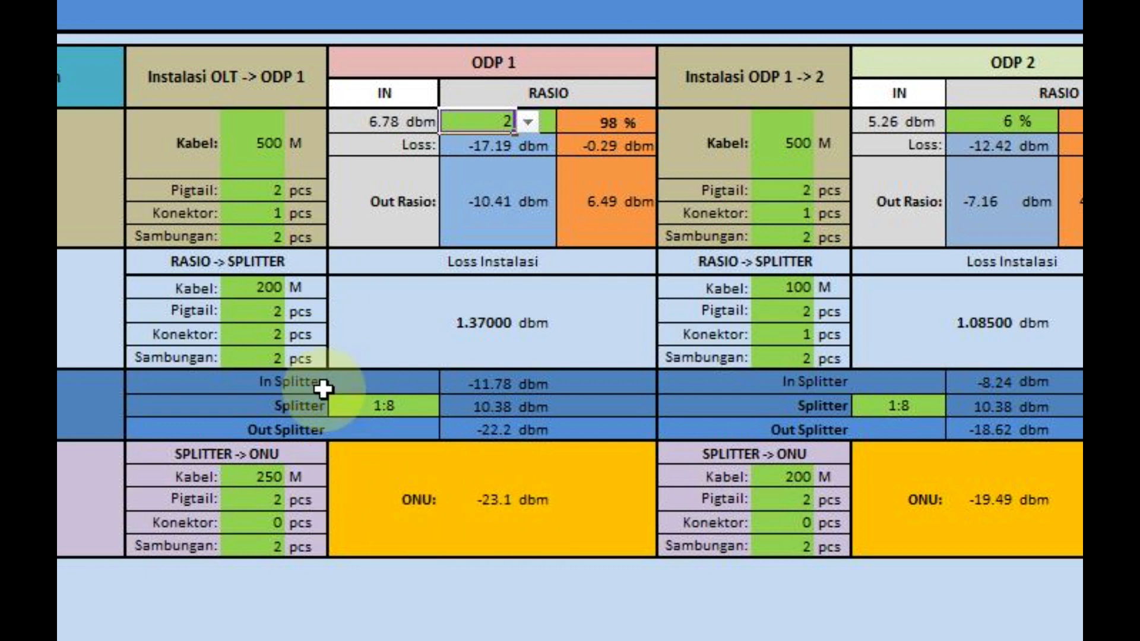
pyautogui.click(527, 130)
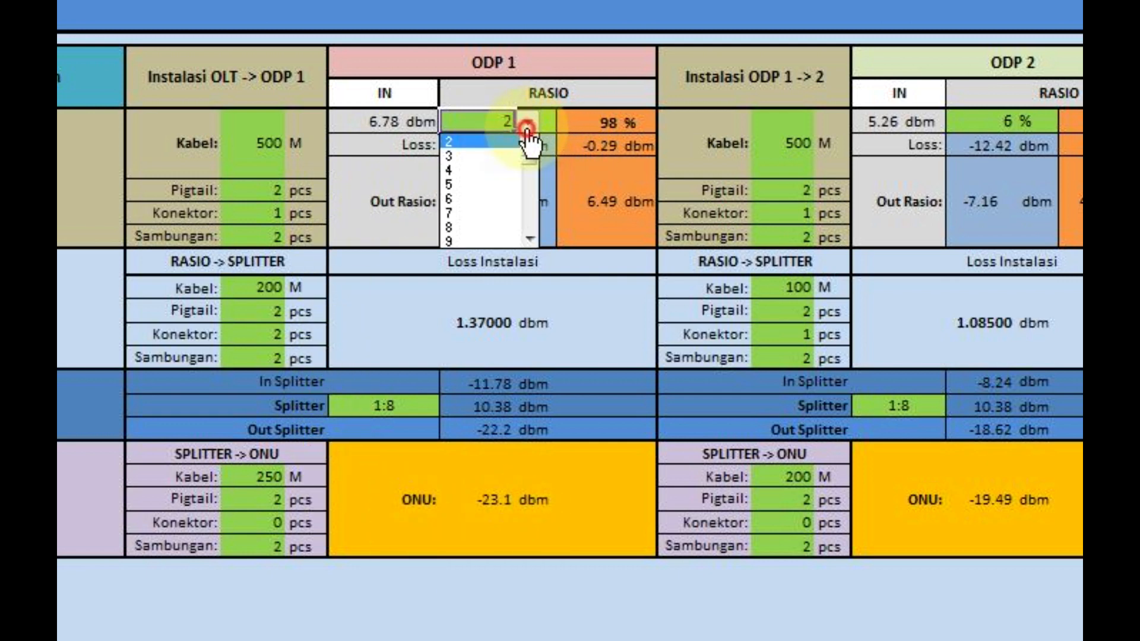
pyautogui.click(504, 156)
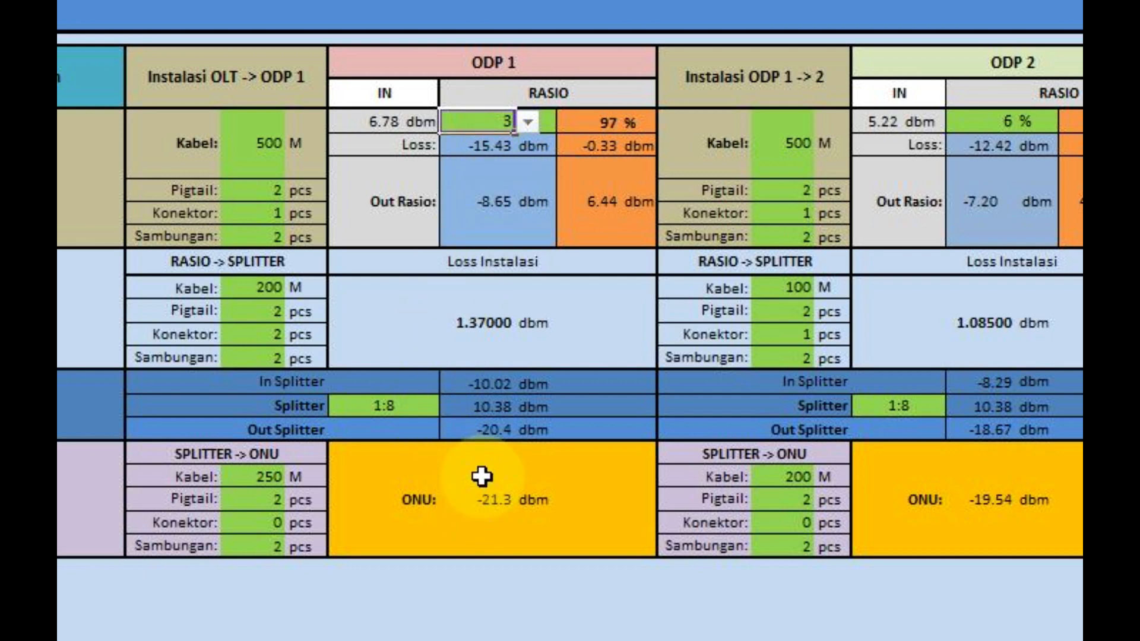
# - Set the ODP 1 ratio to 4 %
pyautogui.click(527, 123)
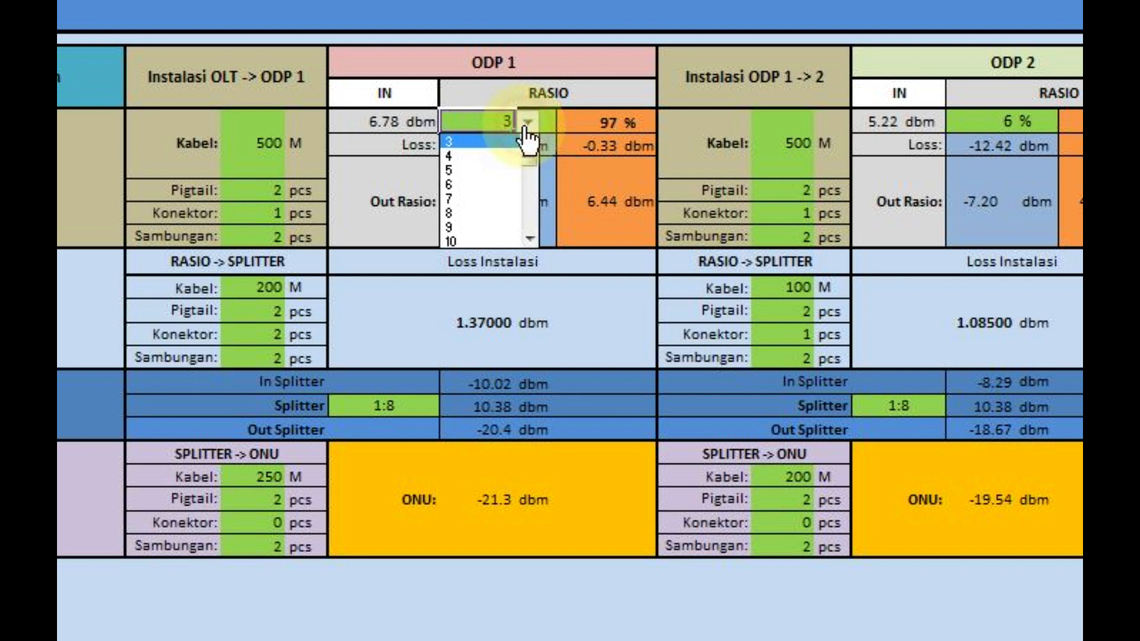
pyautogui.click(526, 125)
pyautogui.click(526, 124)
pyautogui.click(495, 158)
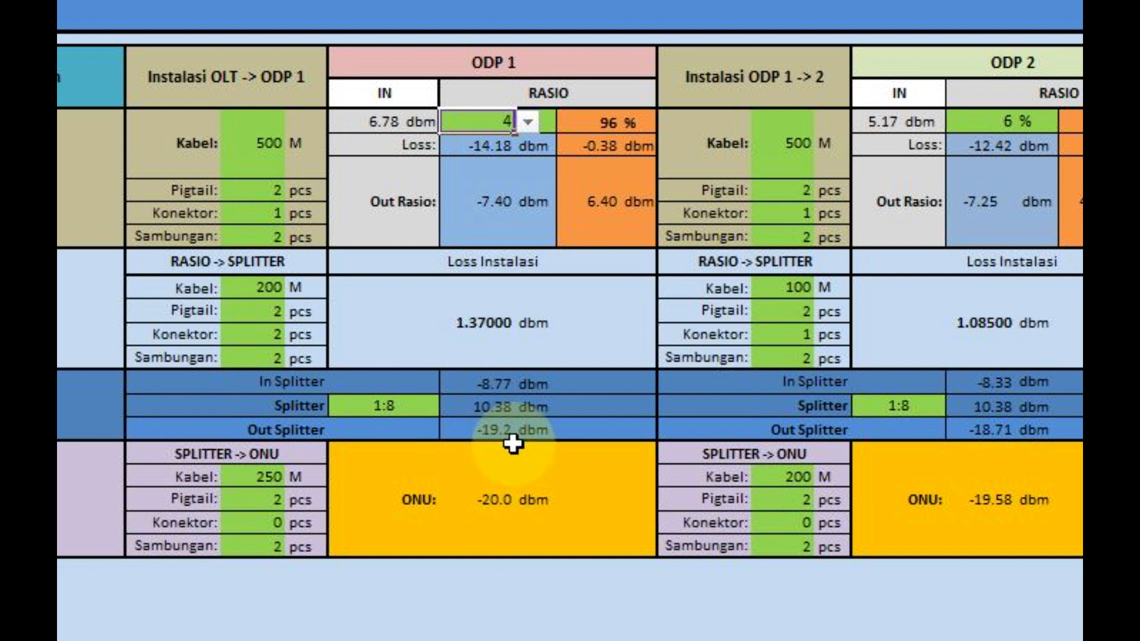
pyautogui.click(527, 123)
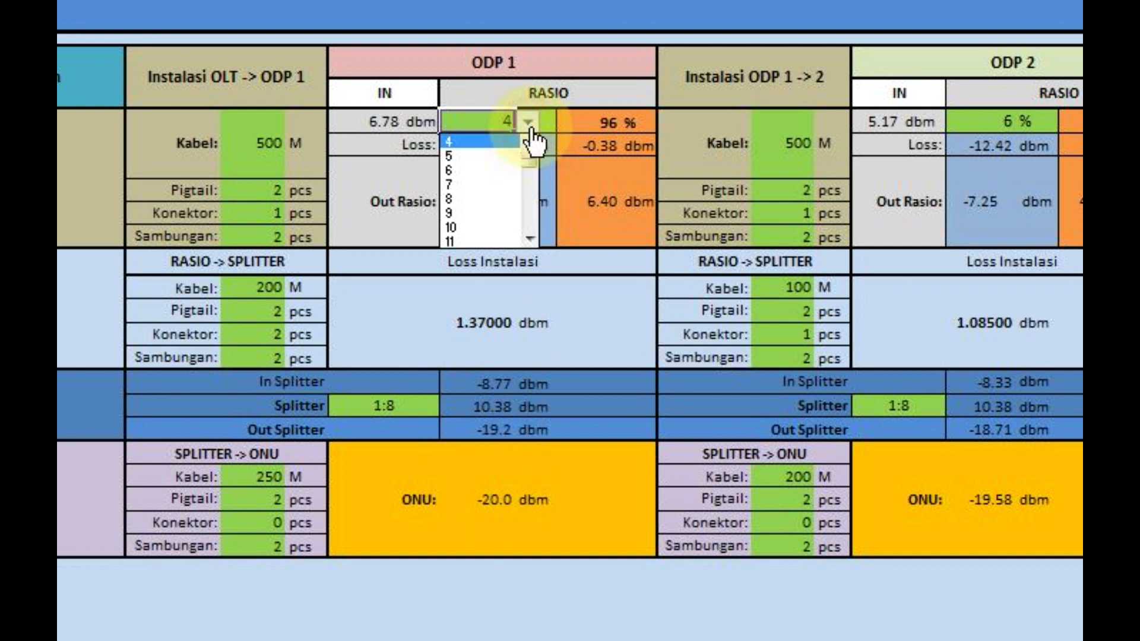
pyautogui.click(527, 123)
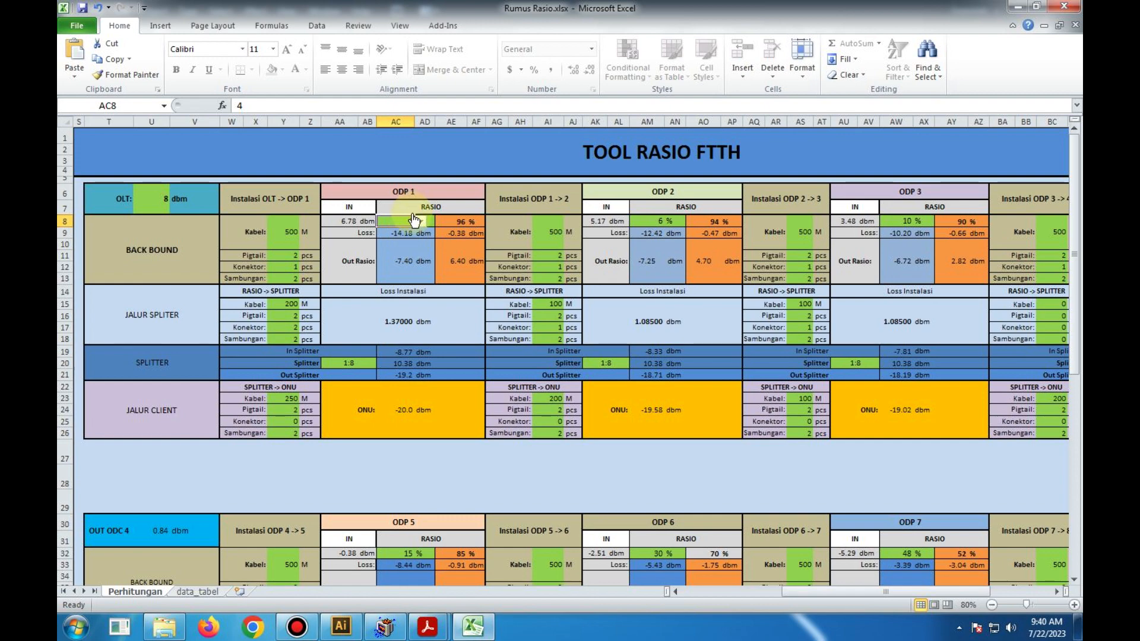
pyautogui.scroll(-2, 440, 362)
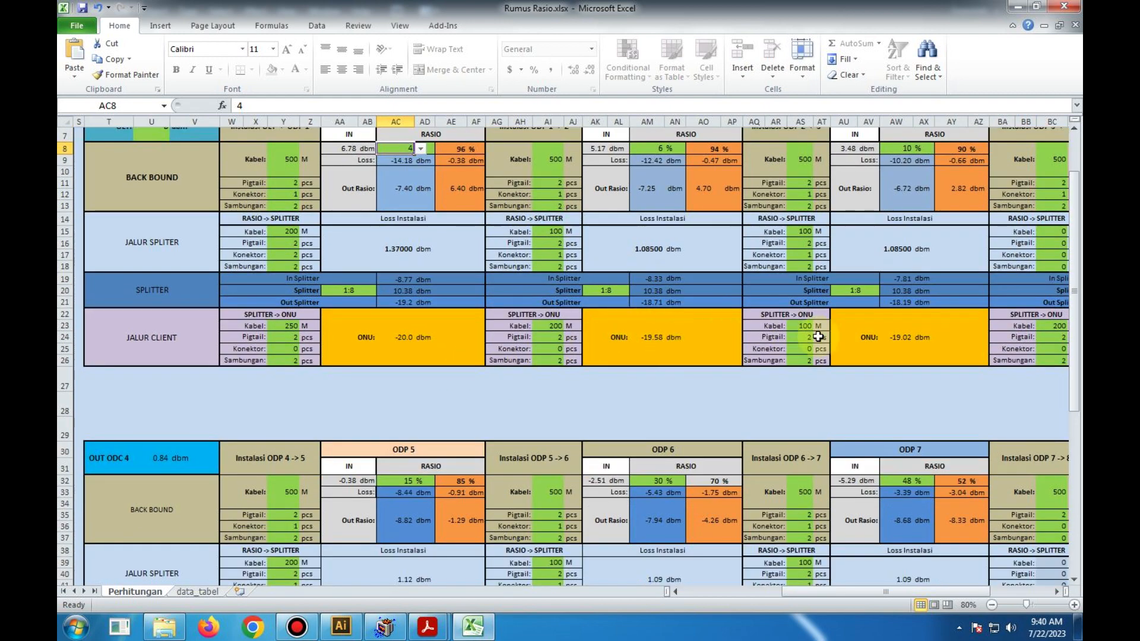
pyautogui.scroll(-2, 673, 402)
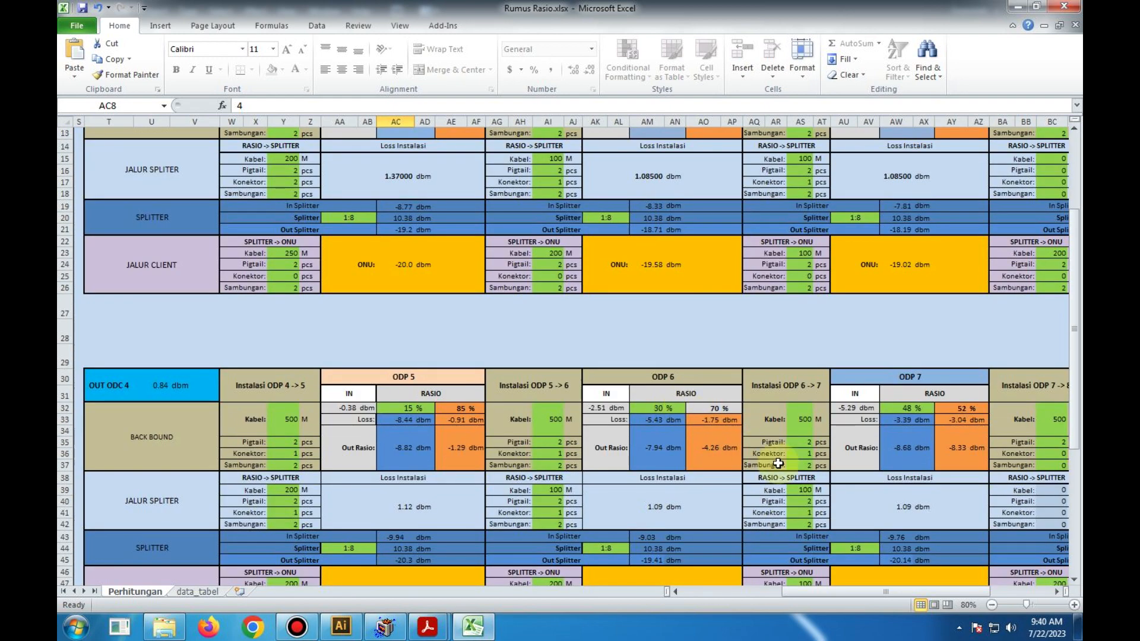
pyautogui.scroll(2, 768, 452)
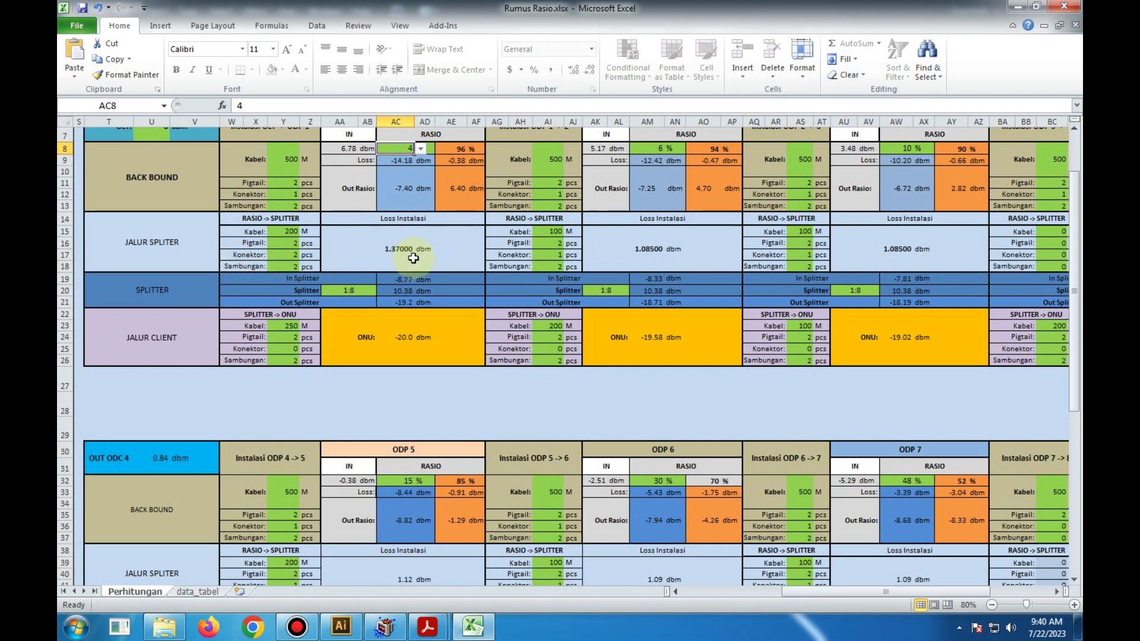
pyautogui.scroll(1, 413, 258)
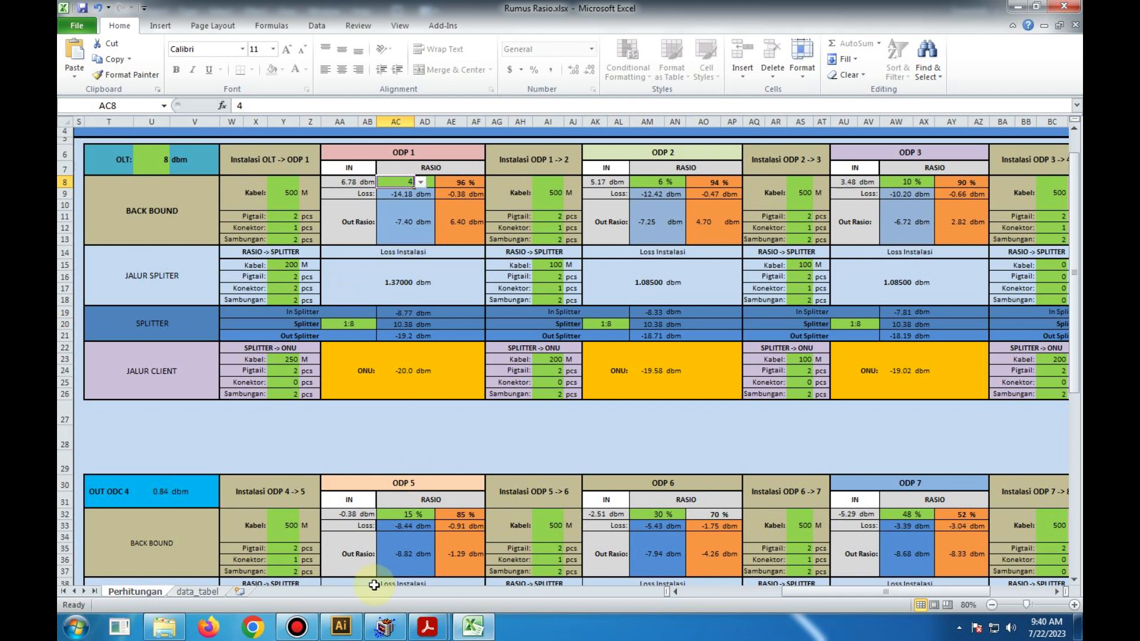
# - Switch to Illustrator and copy the 500M label above the cable linking ODP1's upper output adapter to the 8:92 ratio's adapter
pyautogui.click(341, 626)
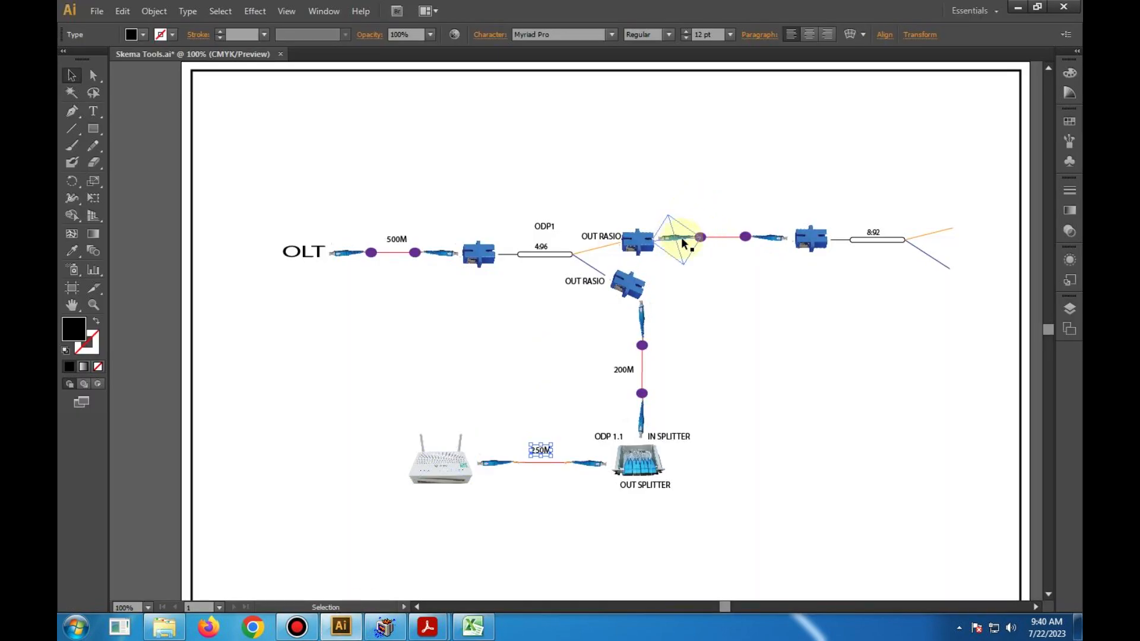
pyautogui.click(393, 243)
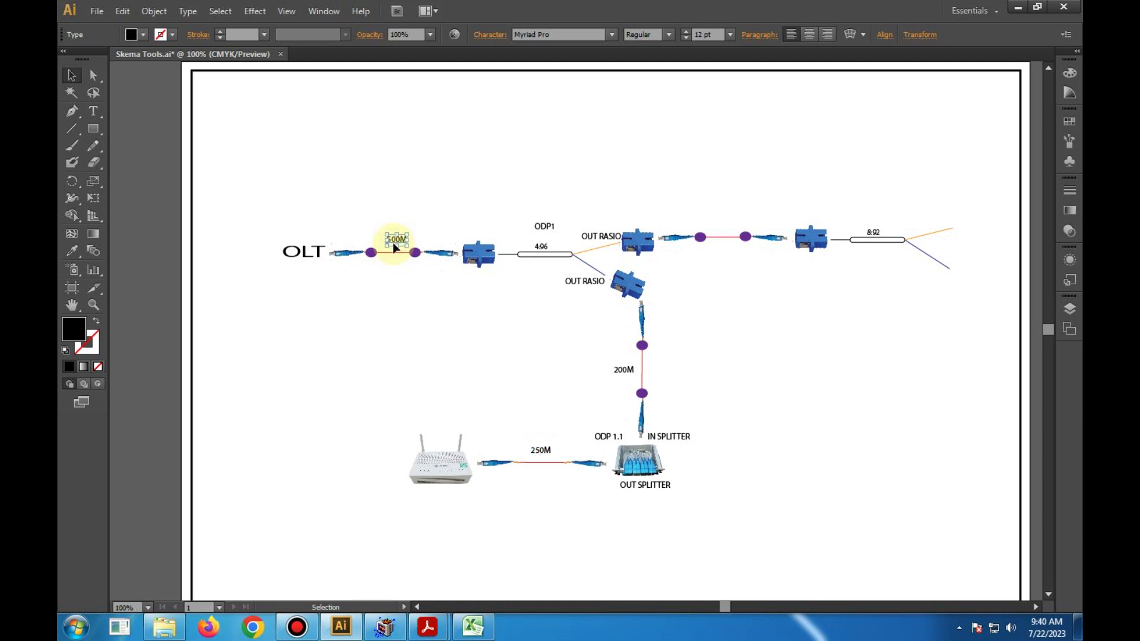
pyautogui.moveTo(394, 246); pyautogui.dragTo(726, 226)
pyautogui.click(716, 261)
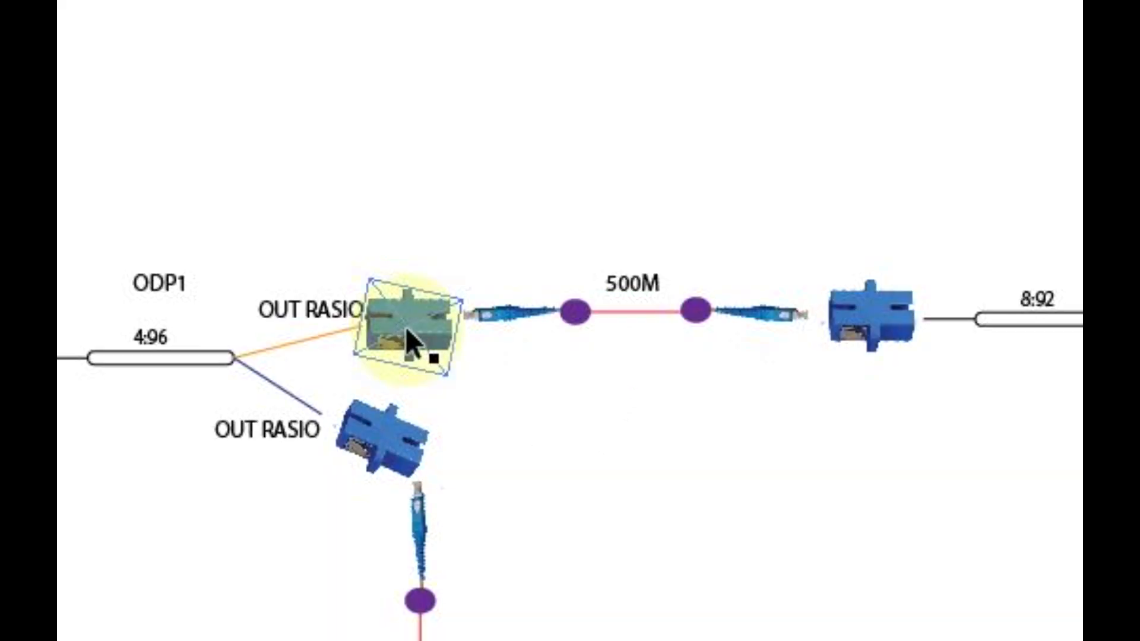
pyautogui.click(404, 326)
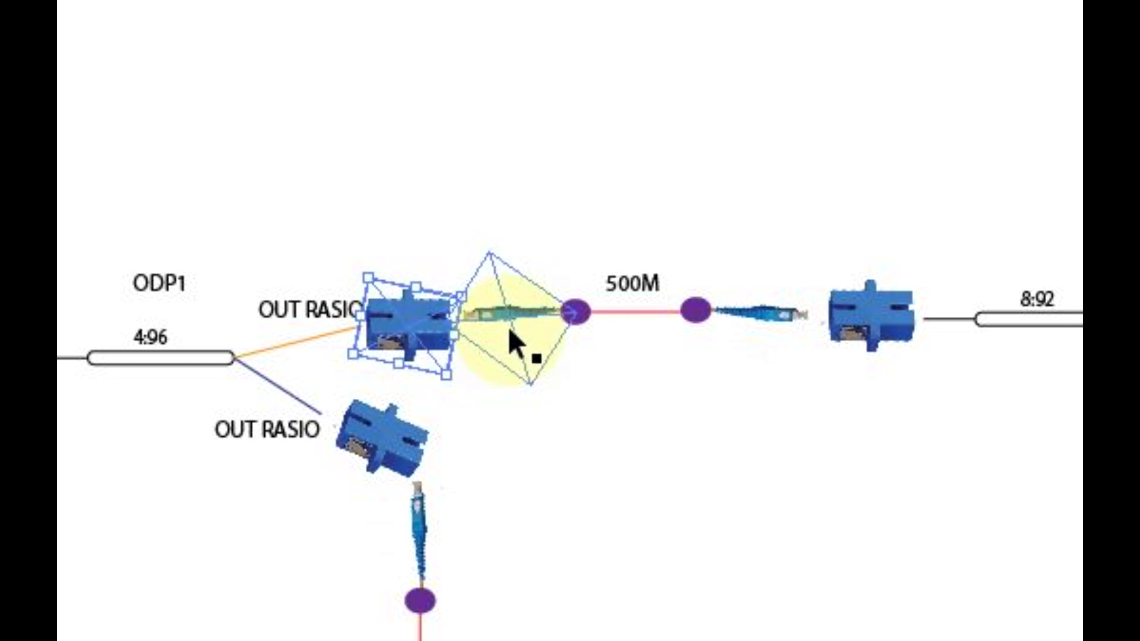
pyautogui.click(508, 326)
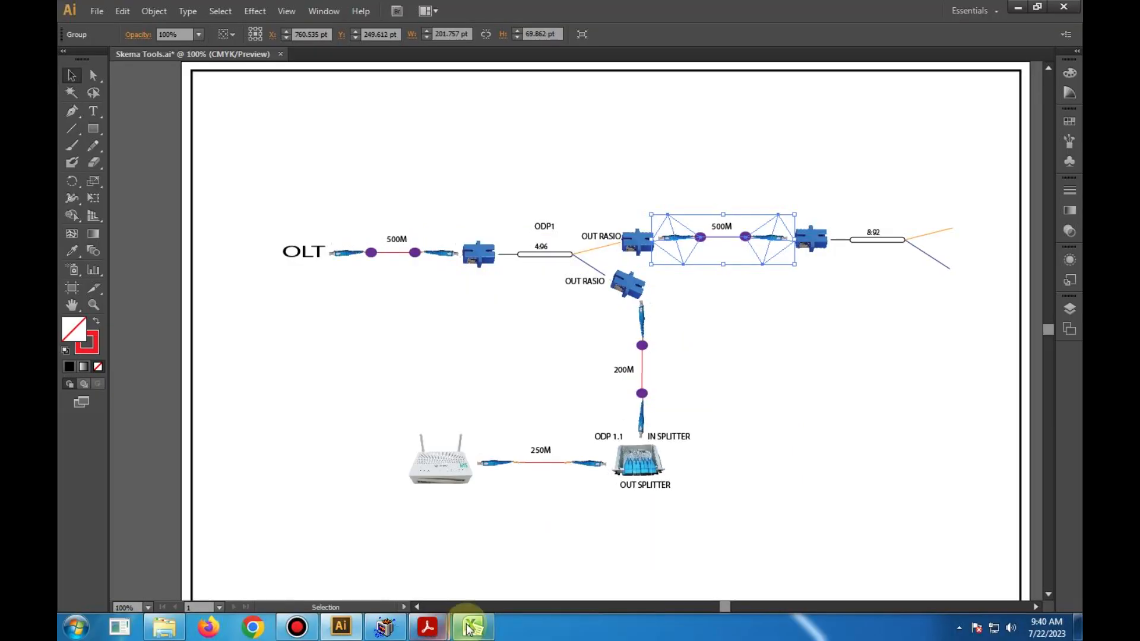
# - Switch to Excel and enter 500 M cable and 2 connectors (Konektor) in the Instalasi ODP 1 -> 2 section
pyautogui.moveTo(473, 627)
pyautogui.click(474, 544)
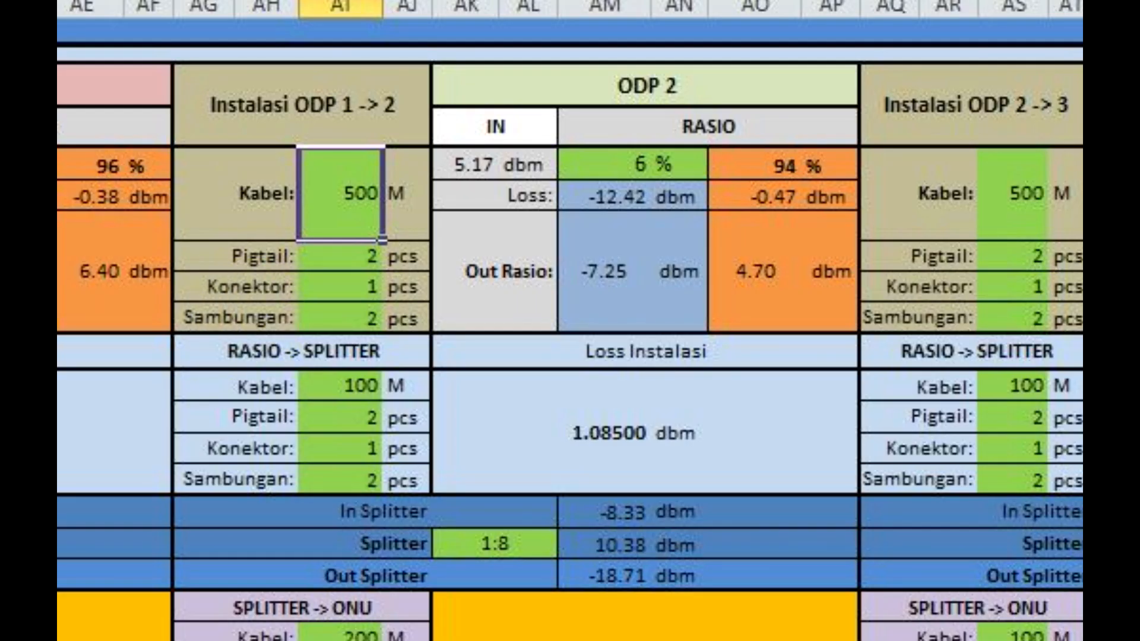
pyautogui.write('500')
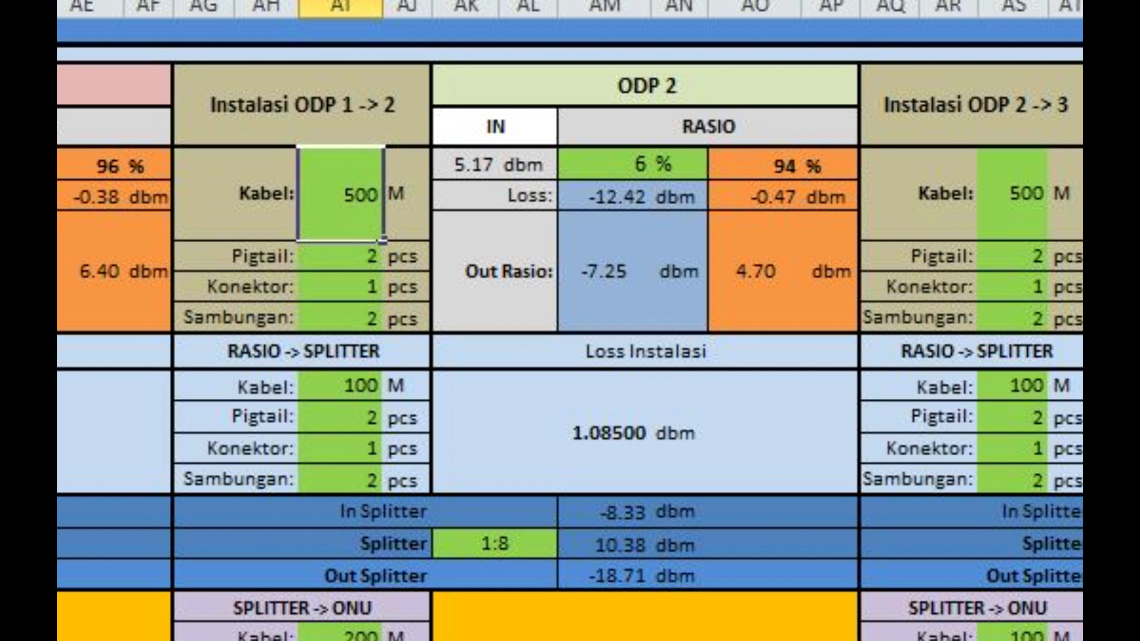
pyautogui.press('Return')
pyautogui.press('Down')
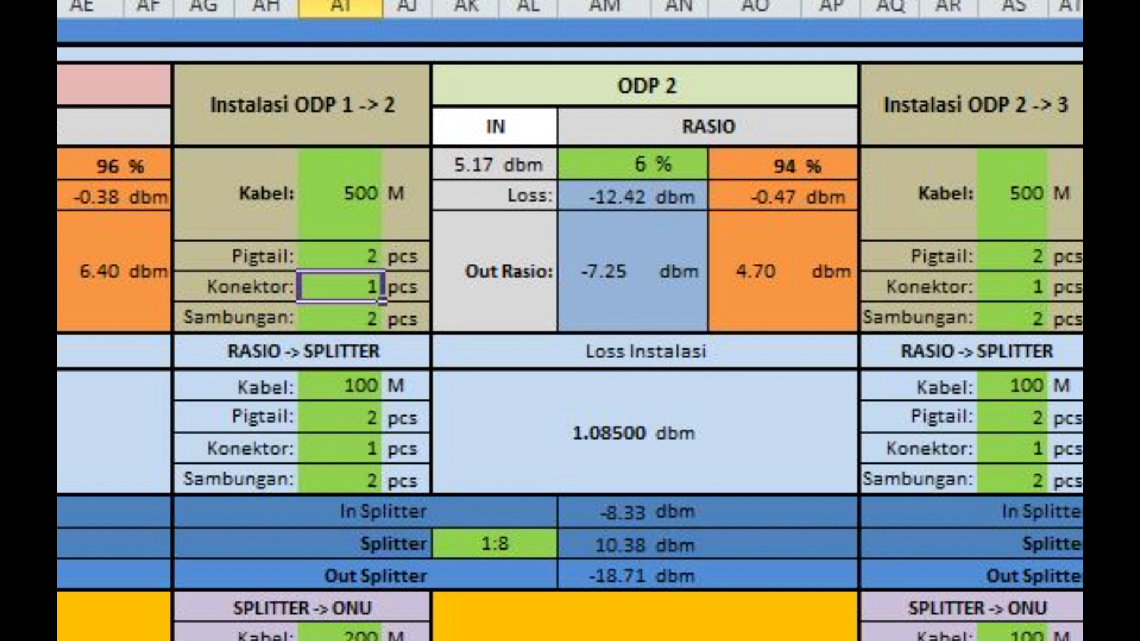
pyautogui.write('2')
pyautogui.press('Return')
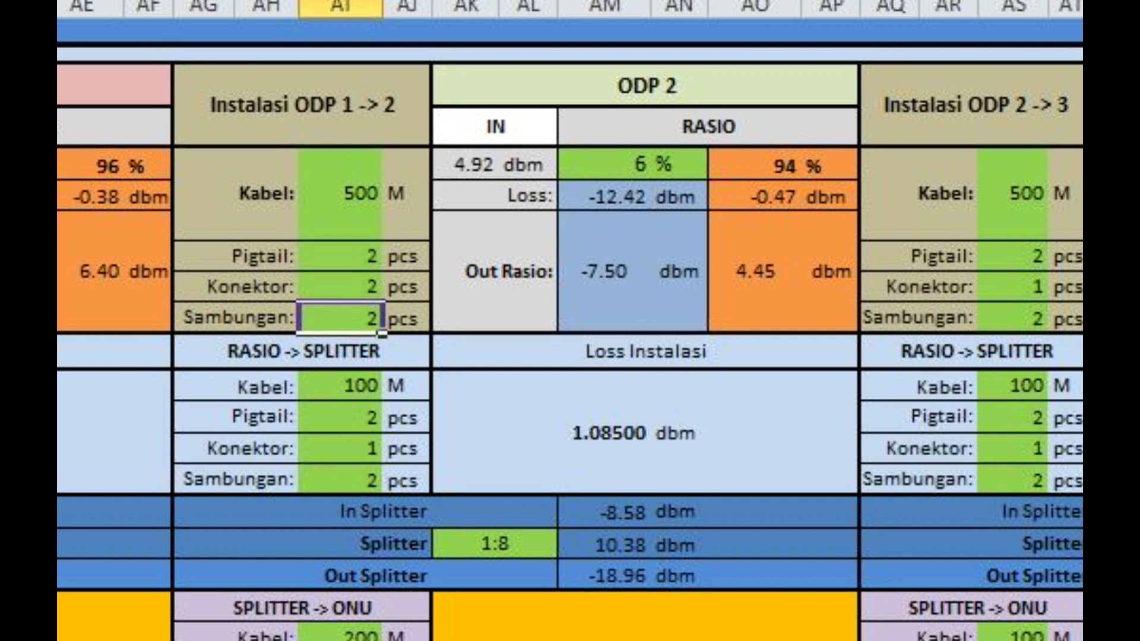
pyautogui.press('Down')
pyautogui.press('Down')
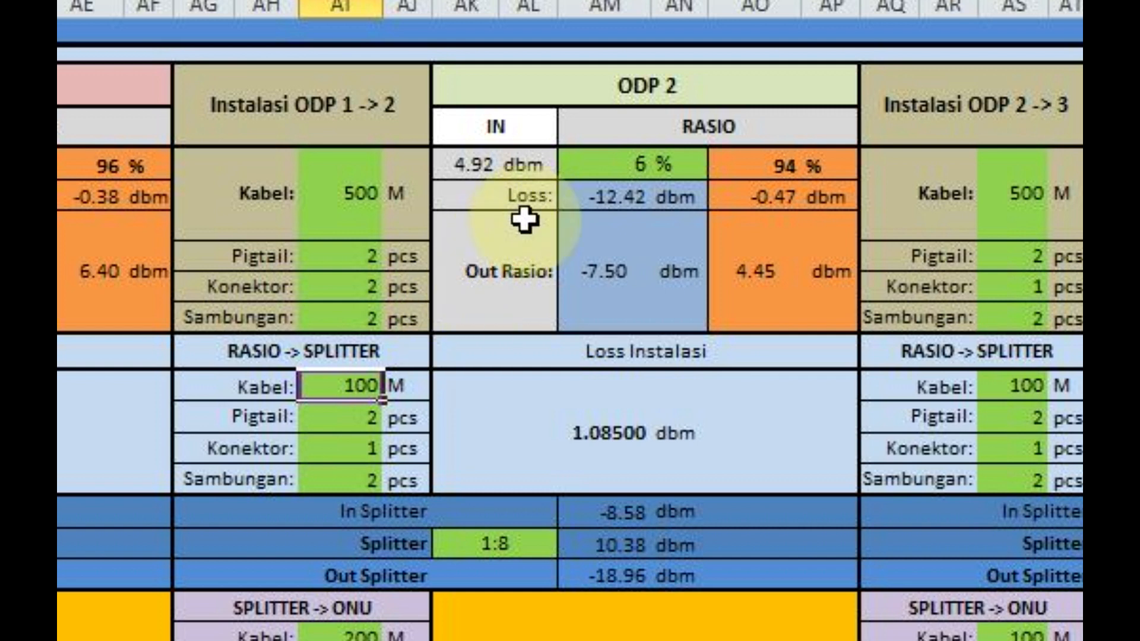
# - Check the cable, pigtail, connector and splice (Sambungan) entries under Instalasi ODP 1 -> 2 and the ODP 2 ratio
pyautogui.click(350, 291)
pyautogui.click(347, 318)
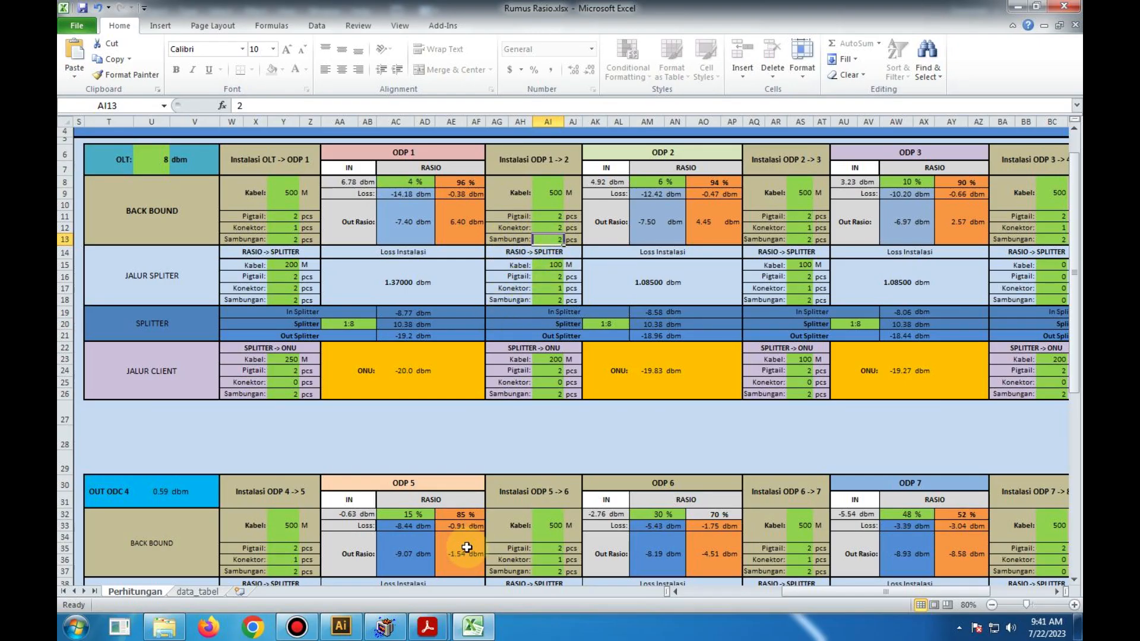
pyautogui.moveTo(475, 631)
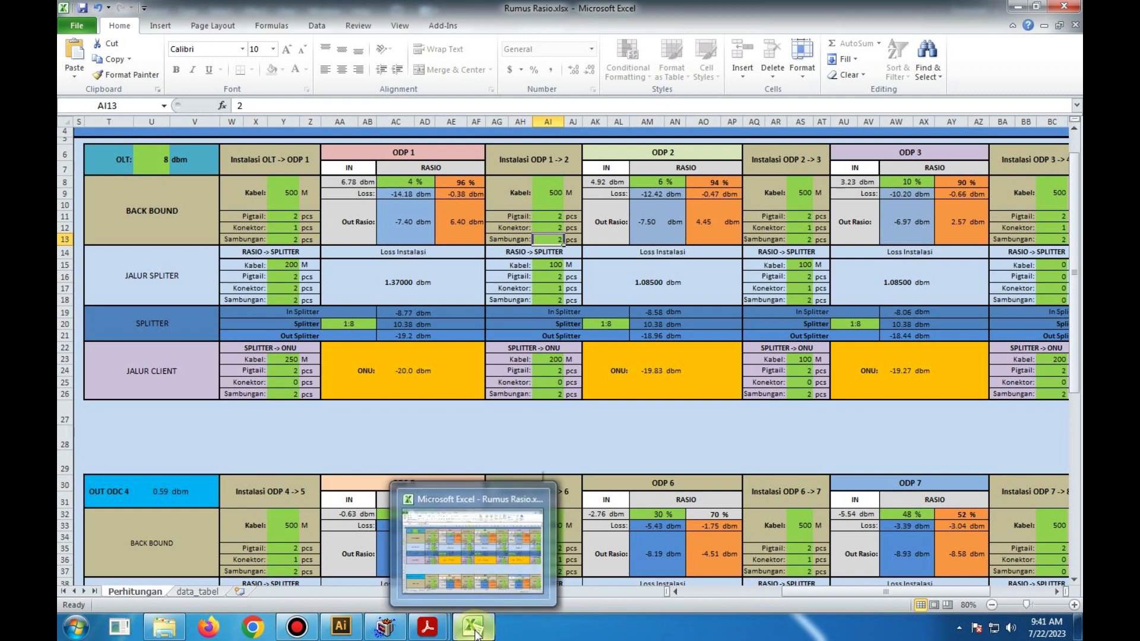
pyautogui.press('Up')
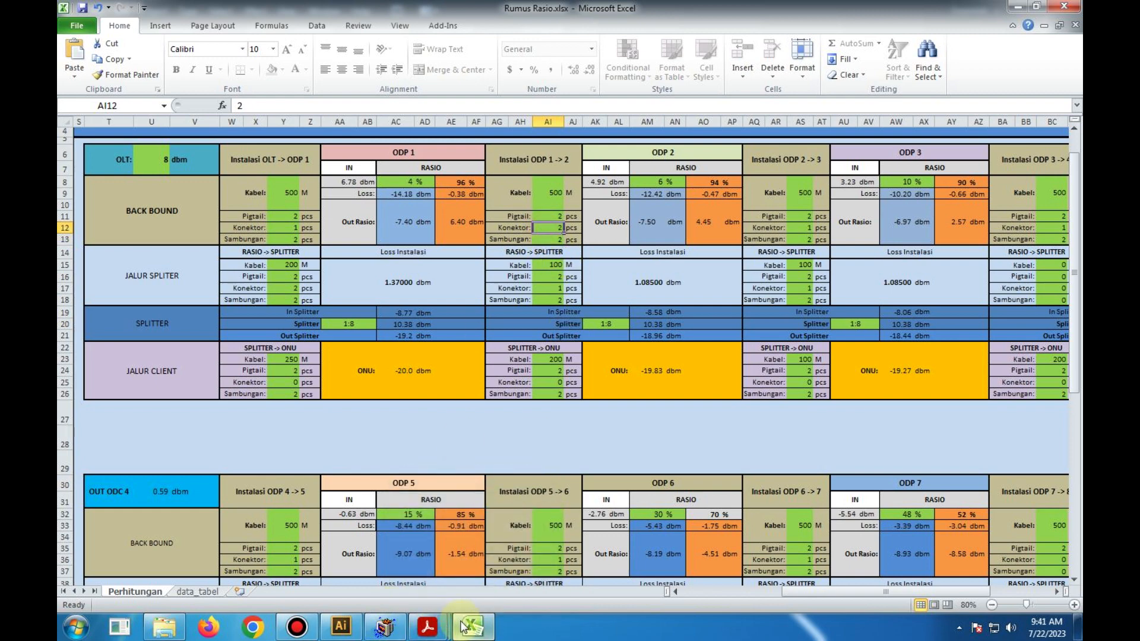
pyautogui.moveTo(355, 630)
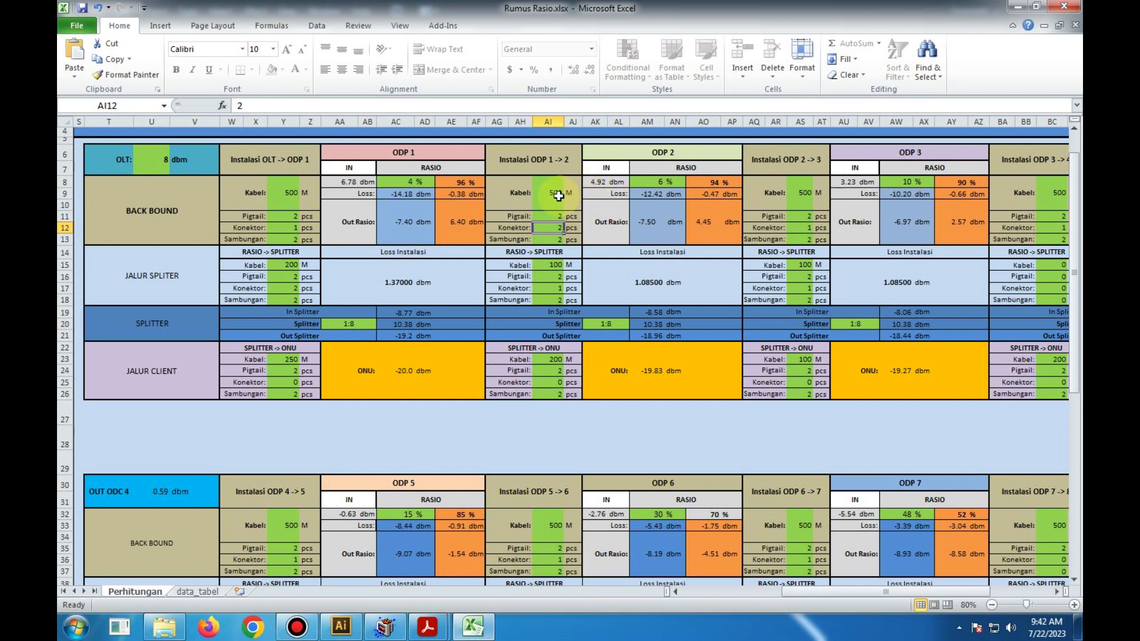
pyautogui.click(556, 195)
pyautogui.click(550, 216)
pyautogui.click(548, 227)
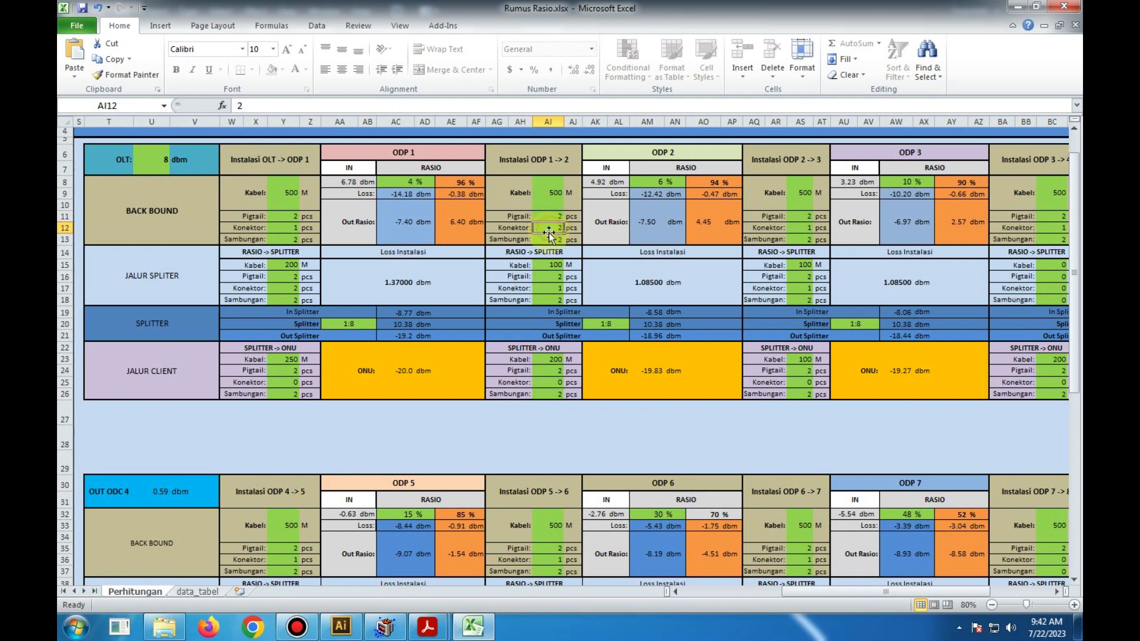
pyautogui.click(551, 240)
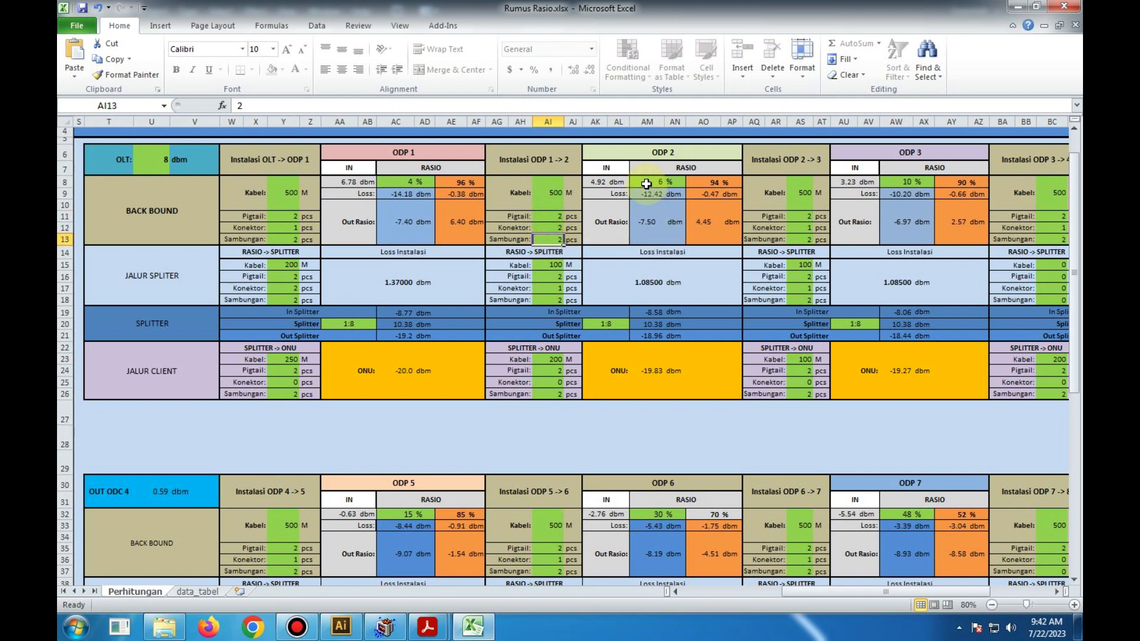
pyautogui.click(647, 182)
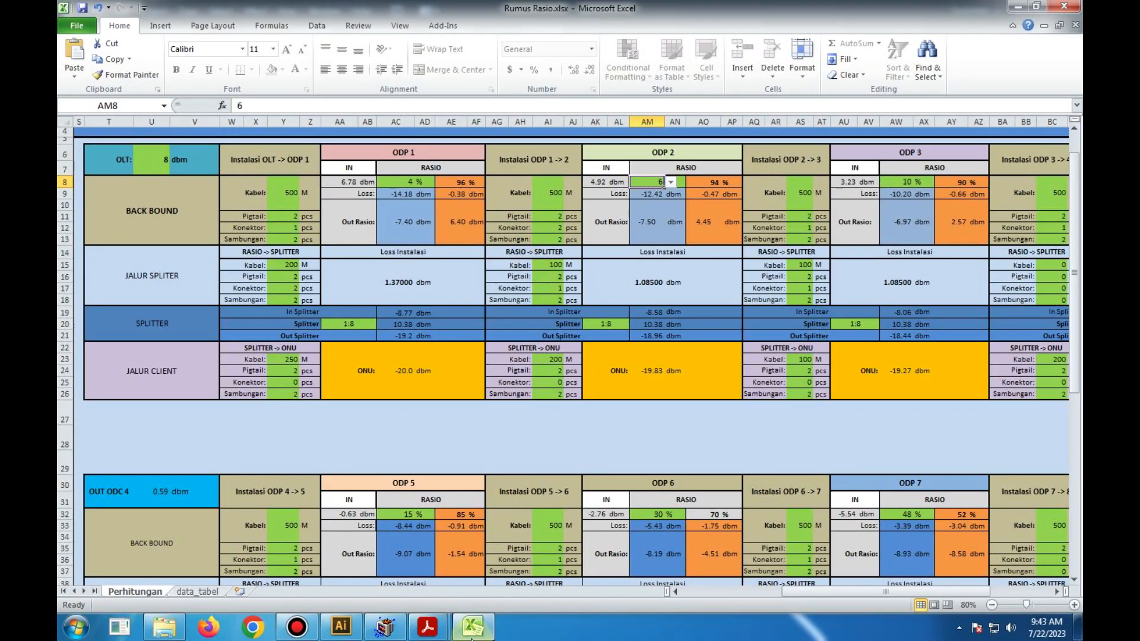
# - Switch to Illustrator and copy the modem, its connector cable, the splitter box and the OUT SPLITTER label to below the 8:92 ratio
pyautogui.click(340, 626)
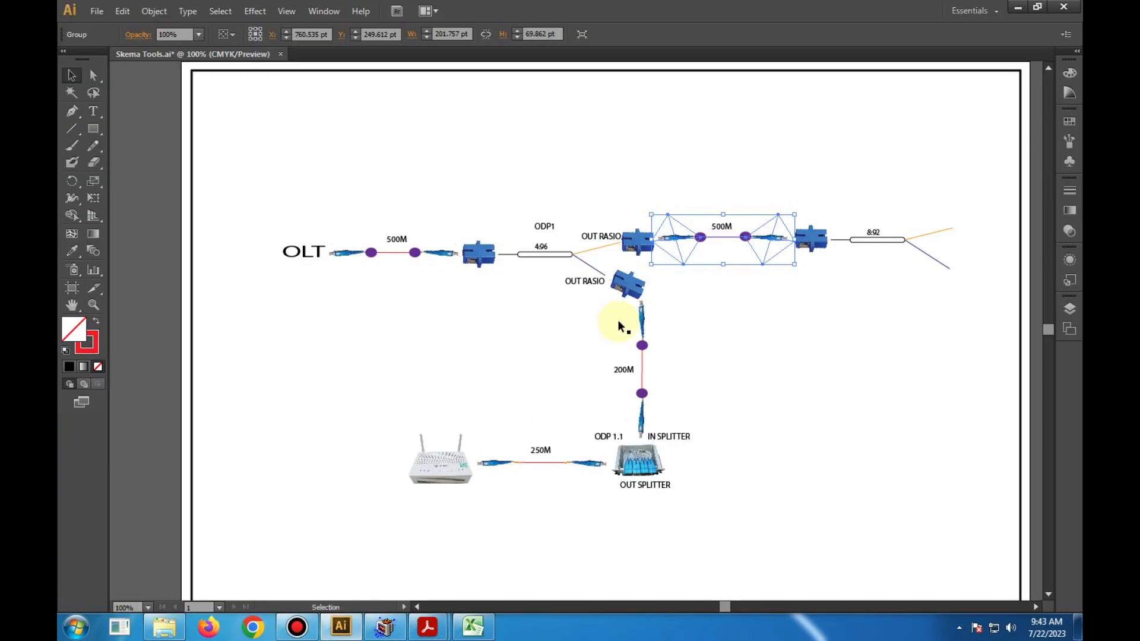
pyautogui.click(680, 292)
pyautogui.click(633, 466)
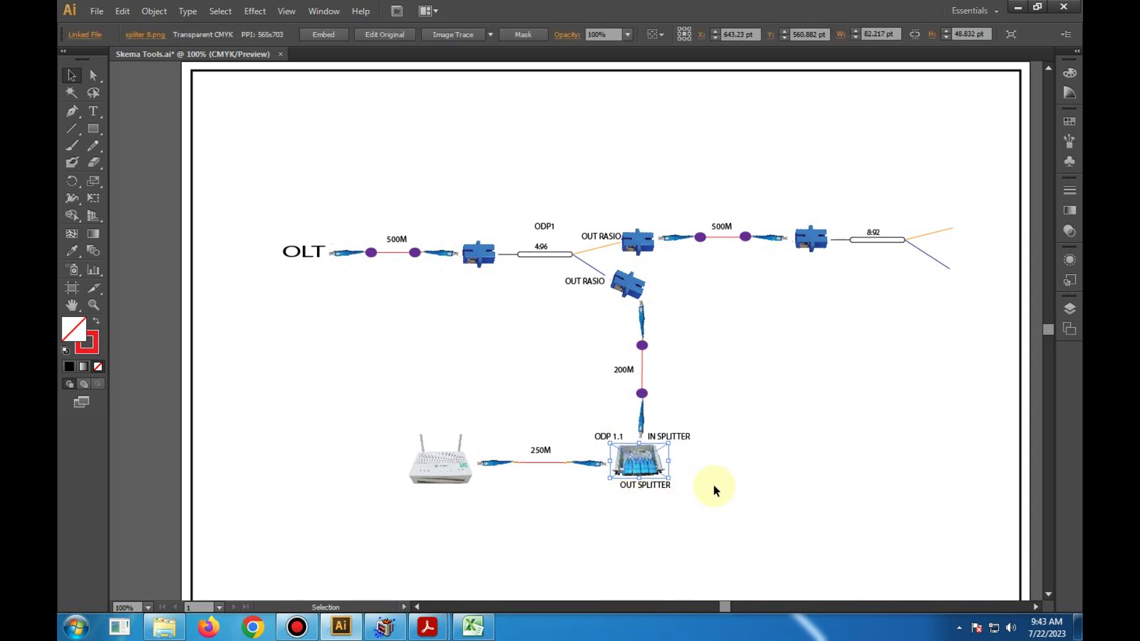
pyautogui.press('a')
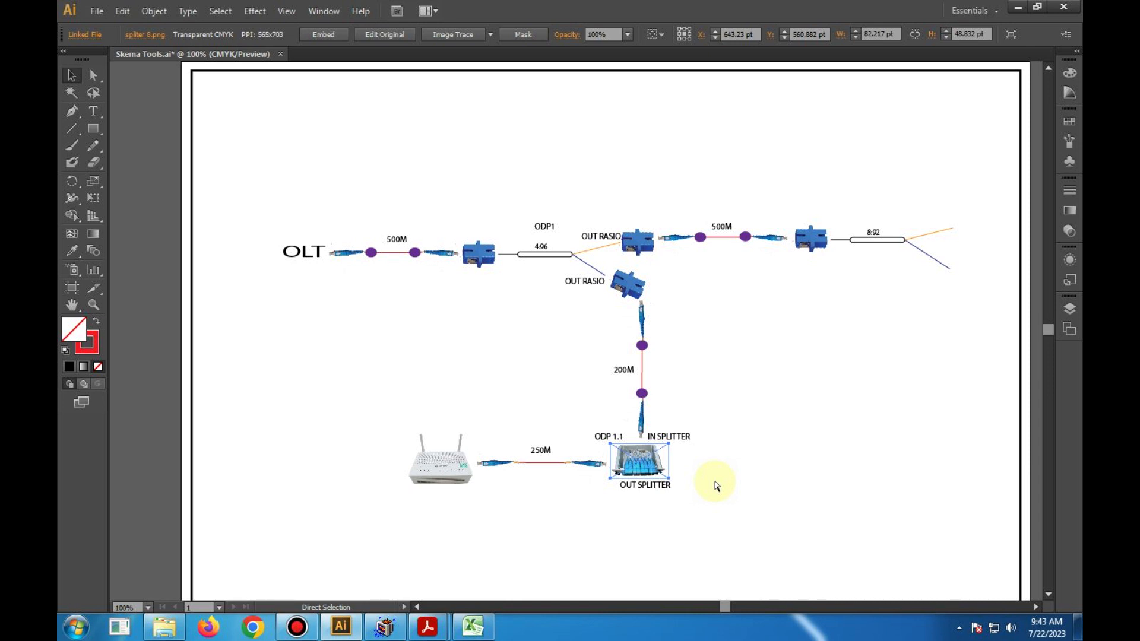
pyautogui.press('v')
pyautogui.moveTo(369, 459); pyautogui.dragTo(674, 508)
pyautogui.press('a')
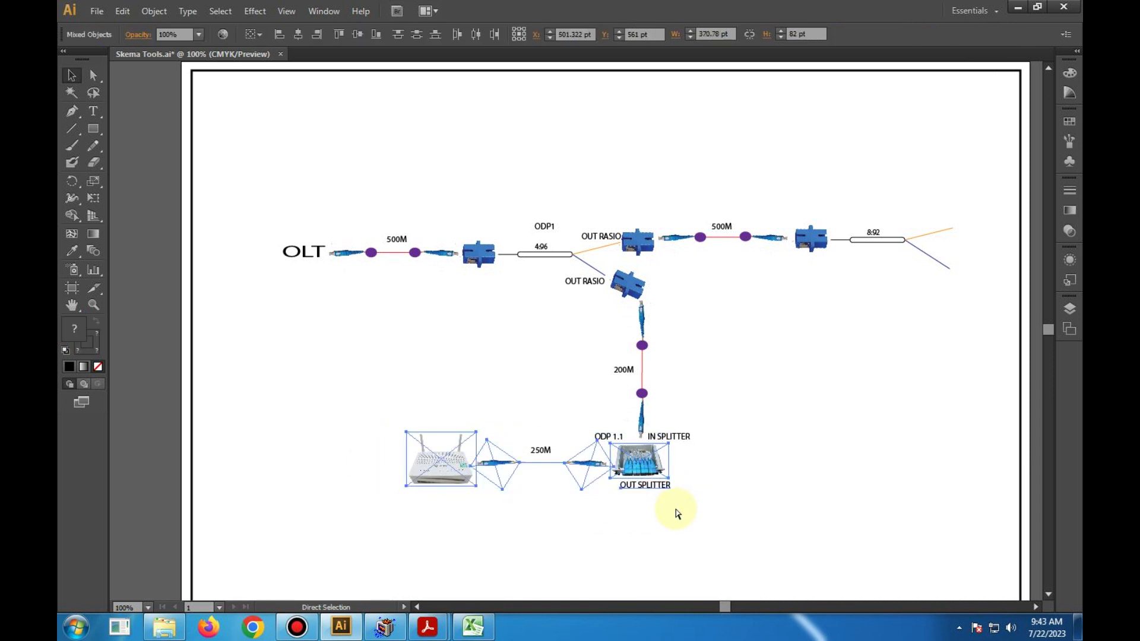
pyautogui.press('v')
pyautogui.click(922, 271)
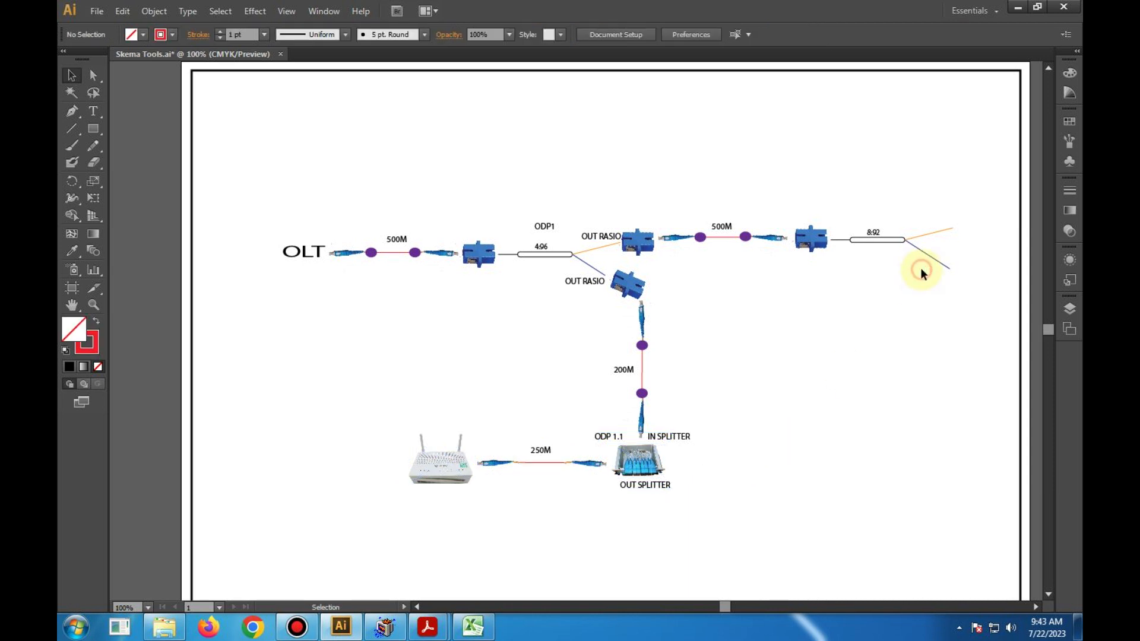
pyautogui.press('a')
pyautogui.hotkey('ctrl', 'v')
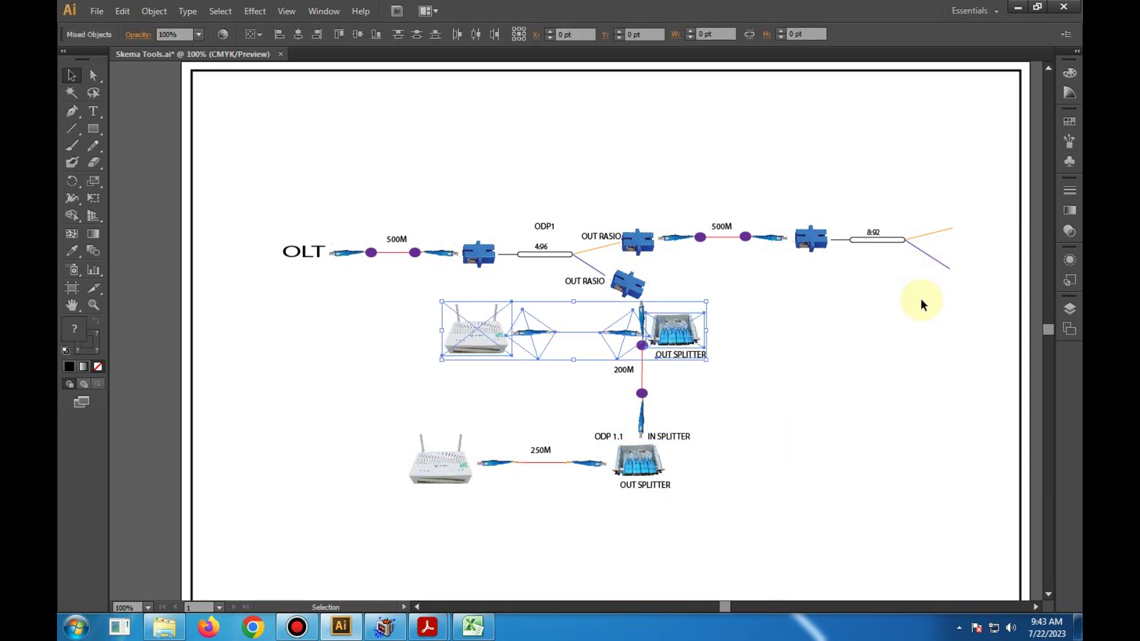
pyautogui.moveTo(663, 334); pyautogui.dragTo(950, 301)
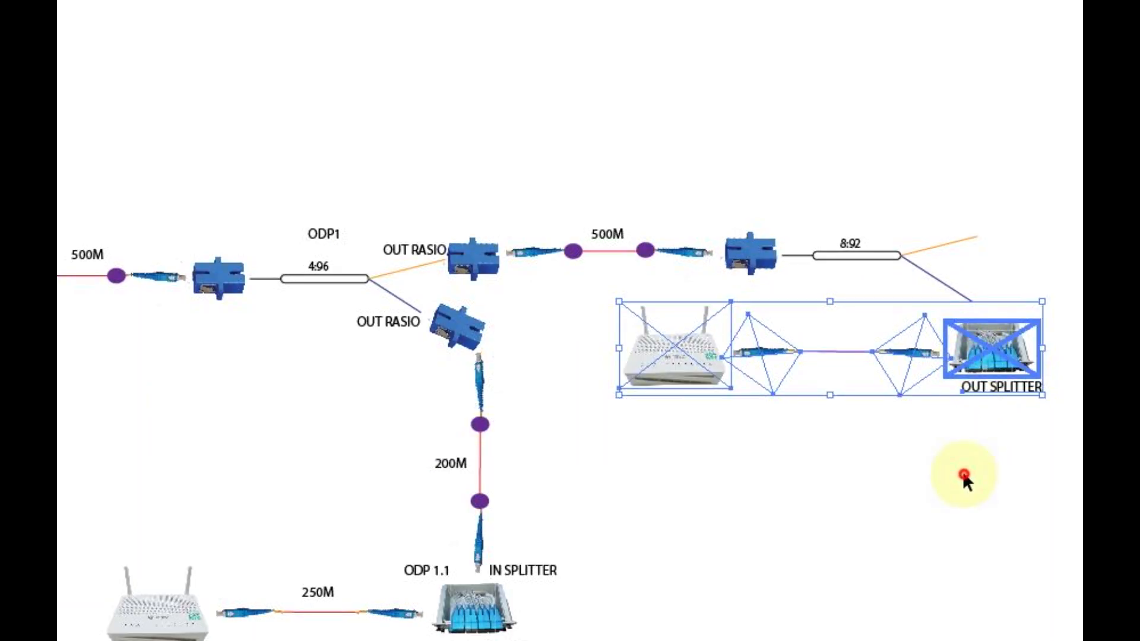
# - Deselect the copied splitter and modem group and select the 8:92 ratio drawing at the end of its lower output line
pyautogui.click(944, 375)
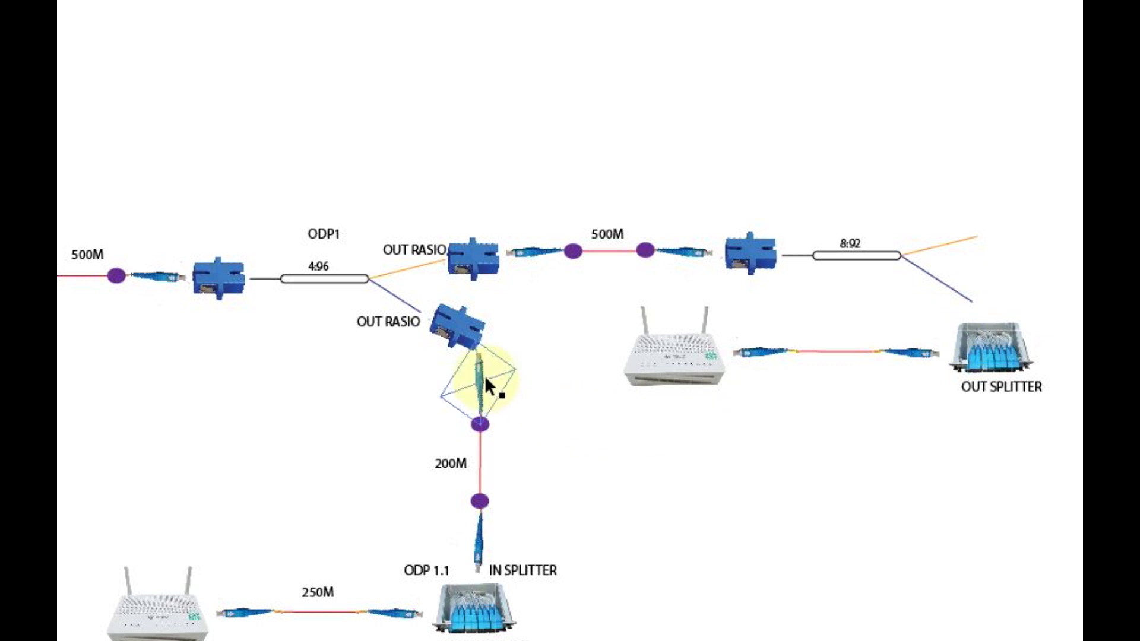
pyautogui.click(969, 301)
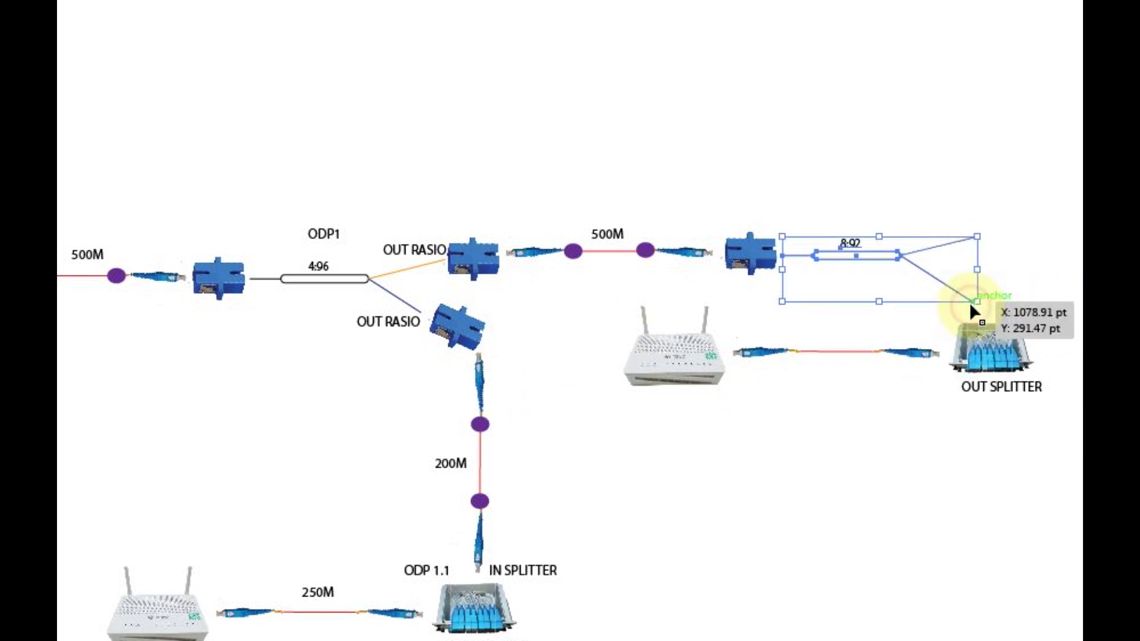
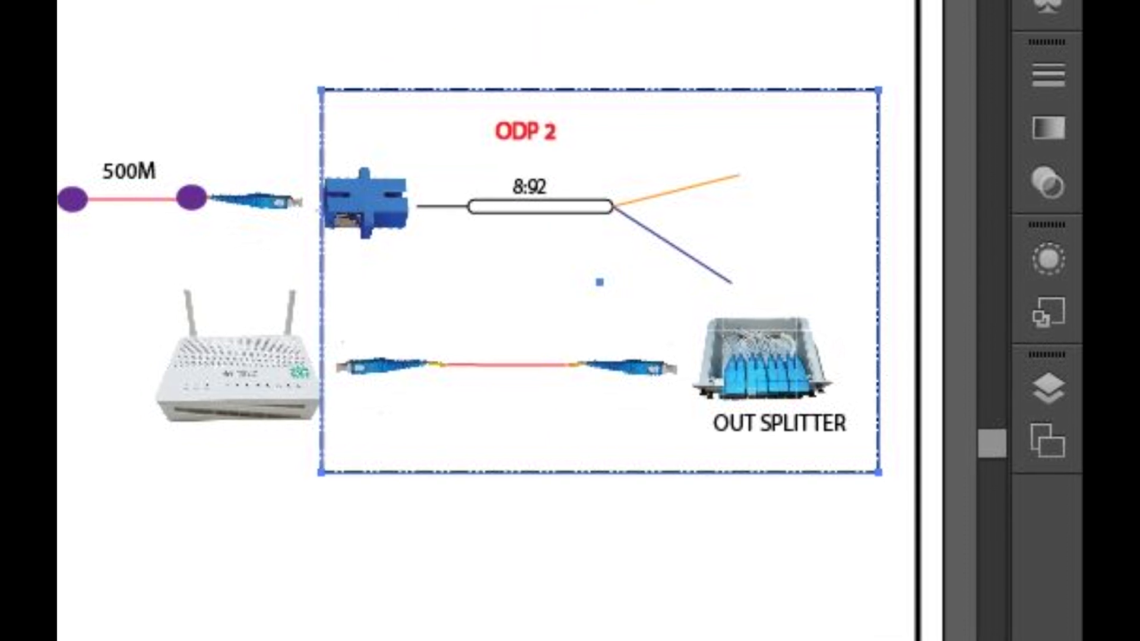
# - Move the copied modem from beside the ODP 2 frame to the empty area below the frame
pyautogui.press('v')
pyautogui.click(112, 95)
pyautogui.click(235, 329)
pyautogui.moveTo(251, 337); pyautogui.dragTo(392, 576)
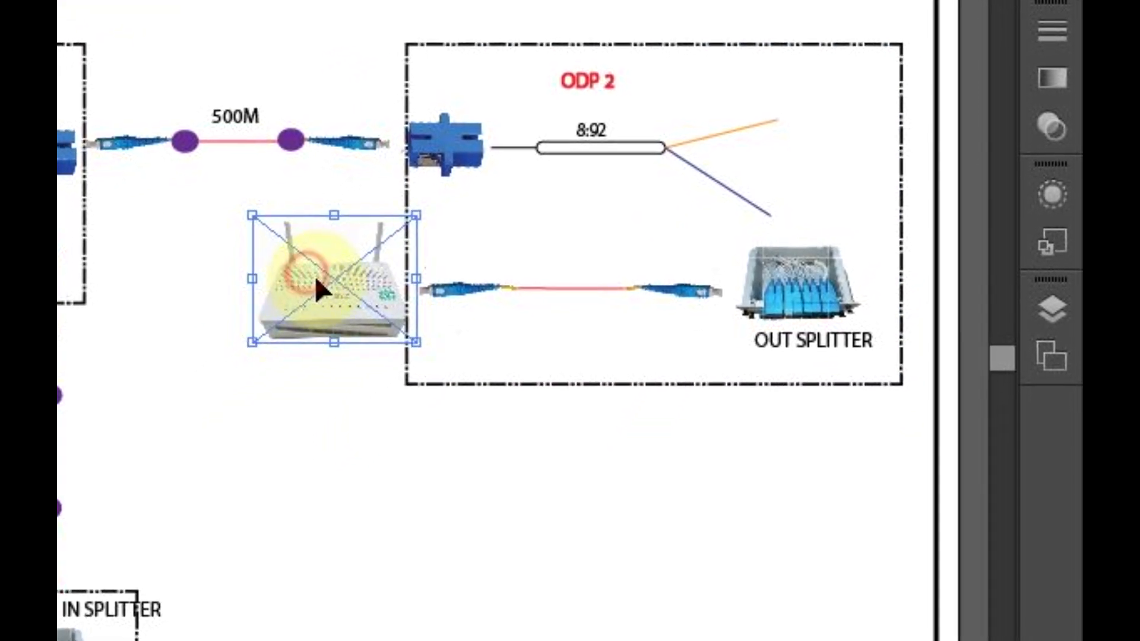
pyautogui.moveTo(467, 479); pyautogui.dragTo(812, 615)
pyautogui.click(691, 545)
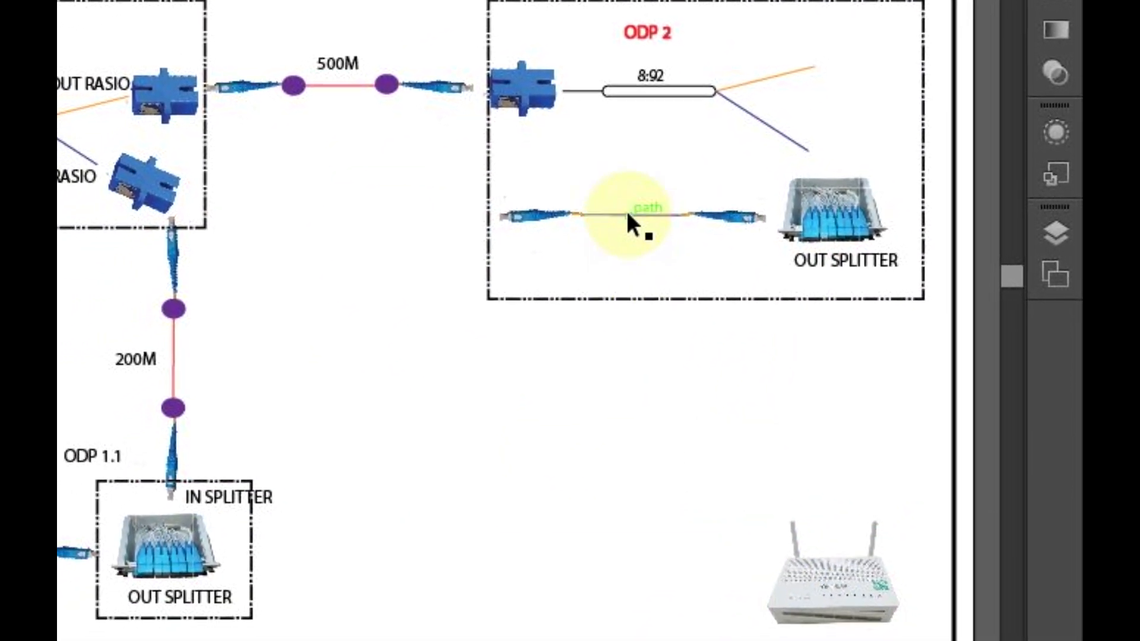
# - Rotate the copied connector cable 90° and place it vertically between the OUT SPLITTER label and the modem below the ODP 2 frame
pyautogui.click(628, 217)
pyautogui.rightClick(630, 217)
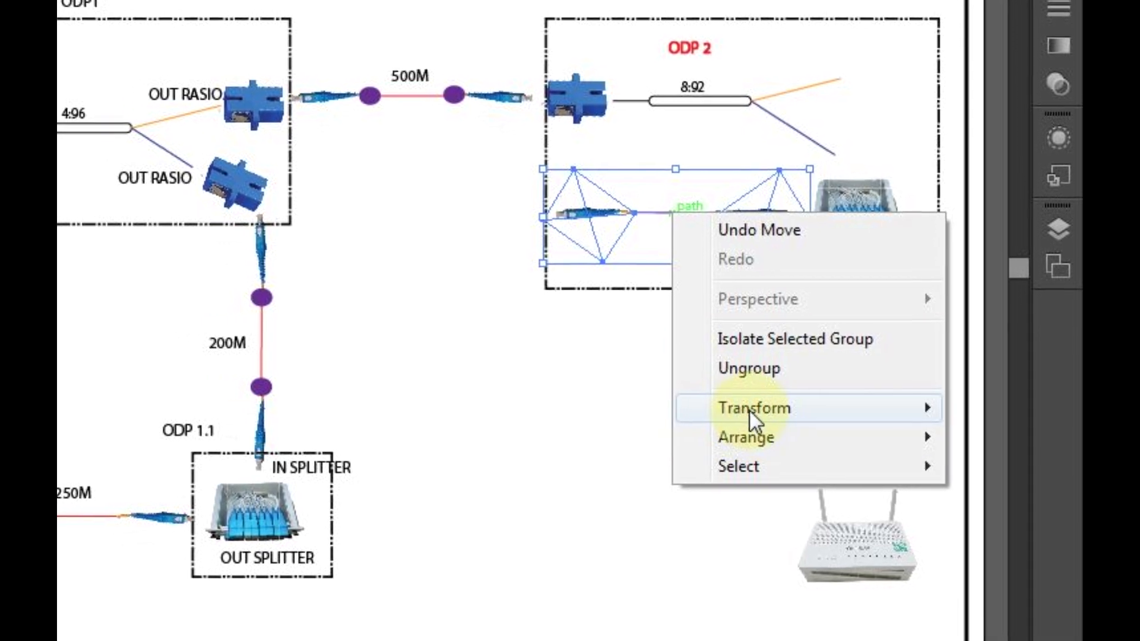
pyautogui.moveTo(719, 431)
pyautogui.click(492, 474)
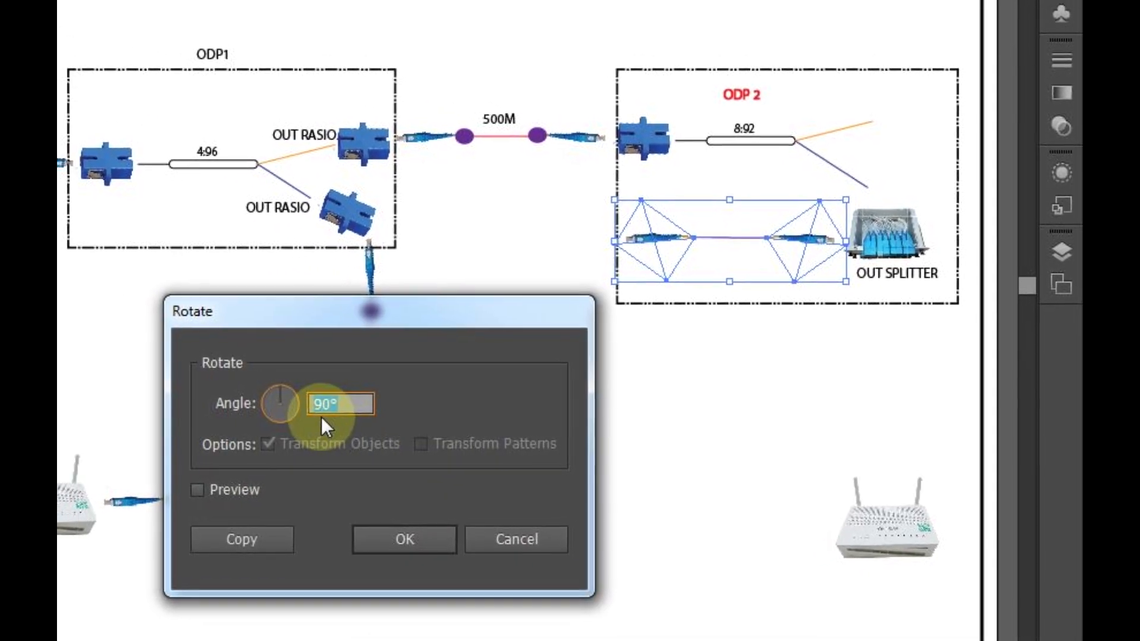
pyautogui.click(425, 535)
pyautogui.moveTo(733, 195); pyautogui.dragTo(928, 350)
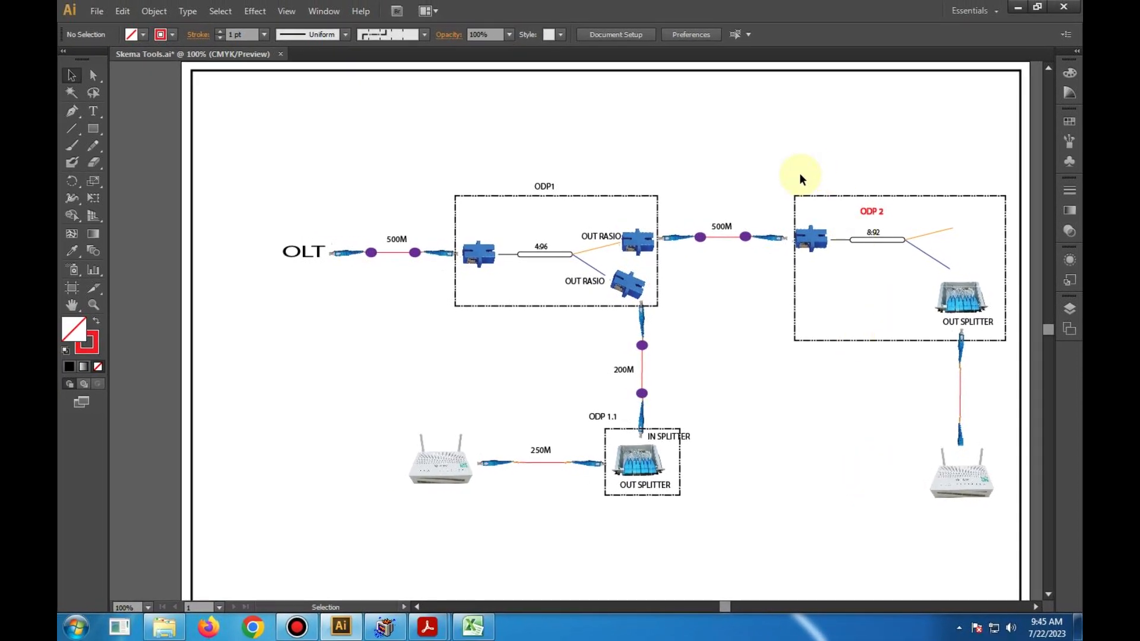
# - Move the ODP 2 label above its dashed frame, change its stroke colour to black and deselect it
pyautogui.moveTo(870, 217); pyautogui.dragTo(869, 188)
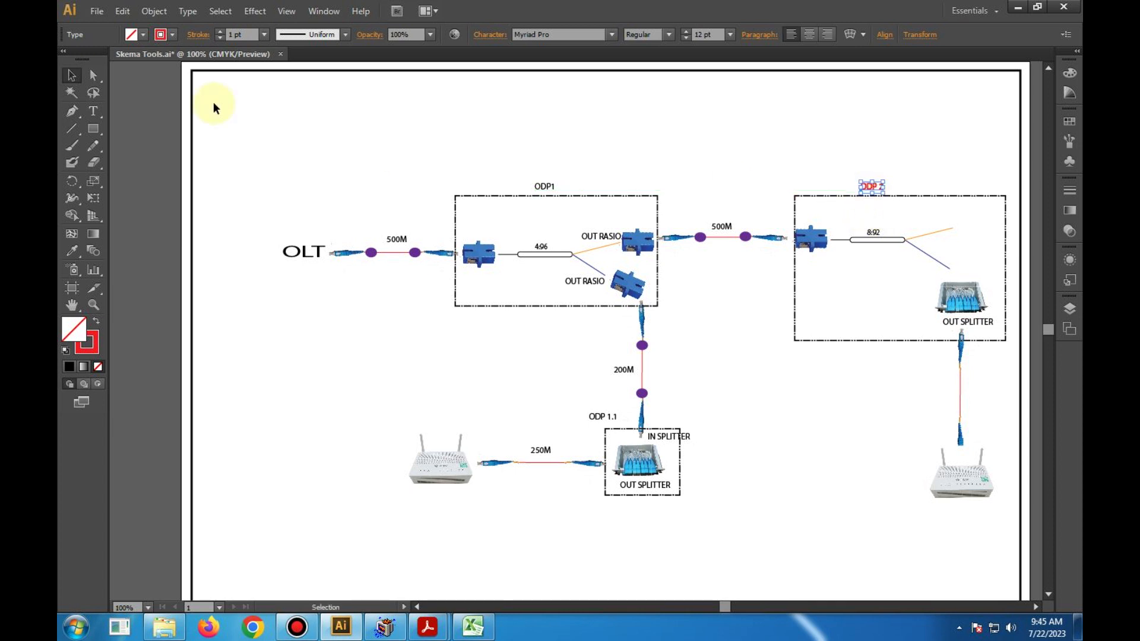
pyautogui.click(172, 34)
pyautogui.click(97, 60)
pyautogui.click(333, 114)
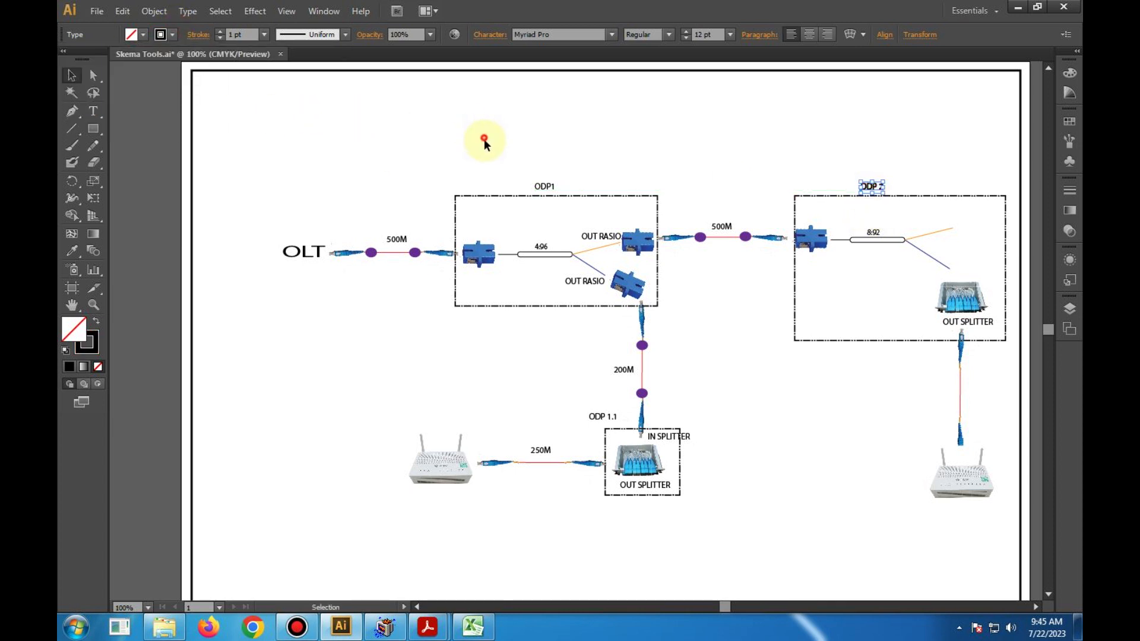
pyautogui.click(483, 139)
# - Switch to Excel and set the cable, pigtail, connector and splice entries under RASIO -> SPLITTER for ODP 2 to 0
pyautogui.click(464, 636)
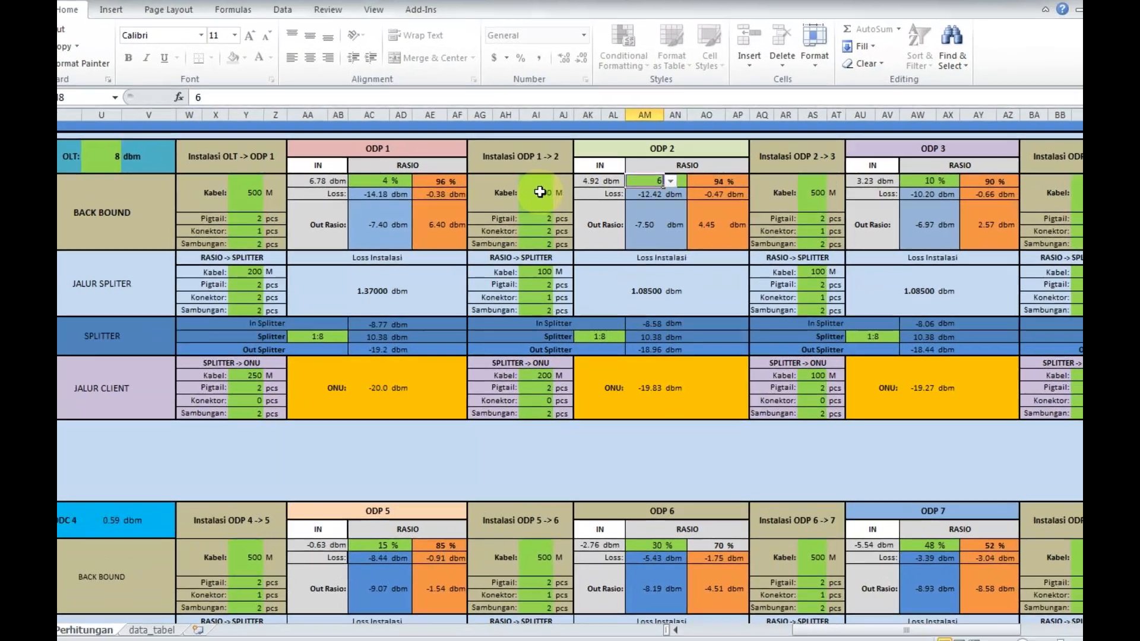
pyautogui.moveTo(552, 203); pyautogui.dragTo(552, 240)
pyautogui.click(377, 249)
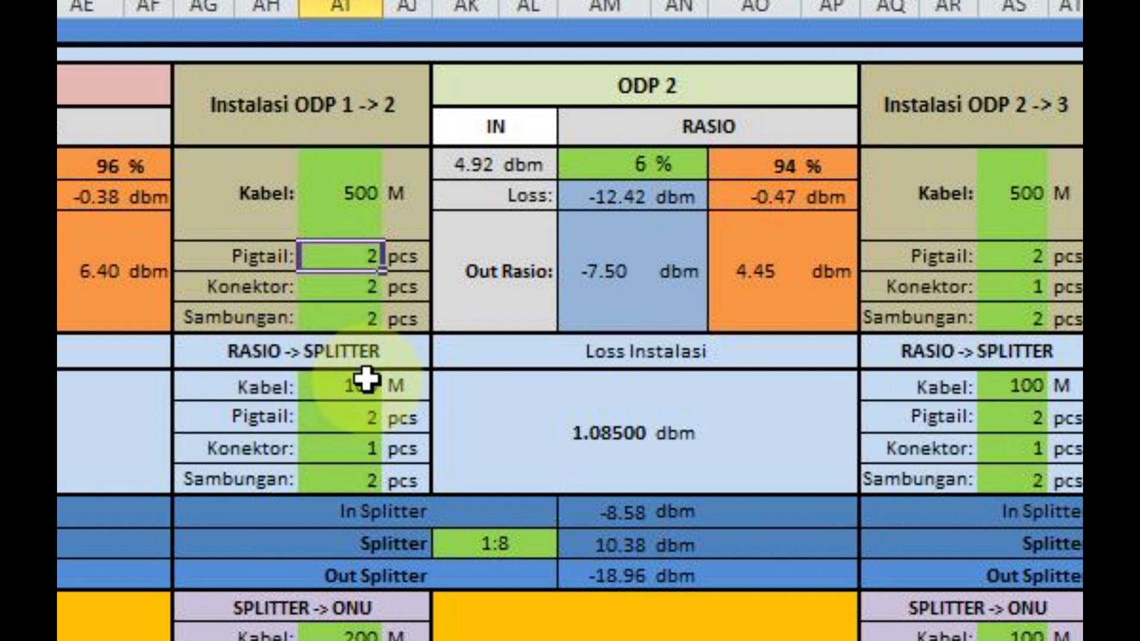
pyautogui.click(333, 385)
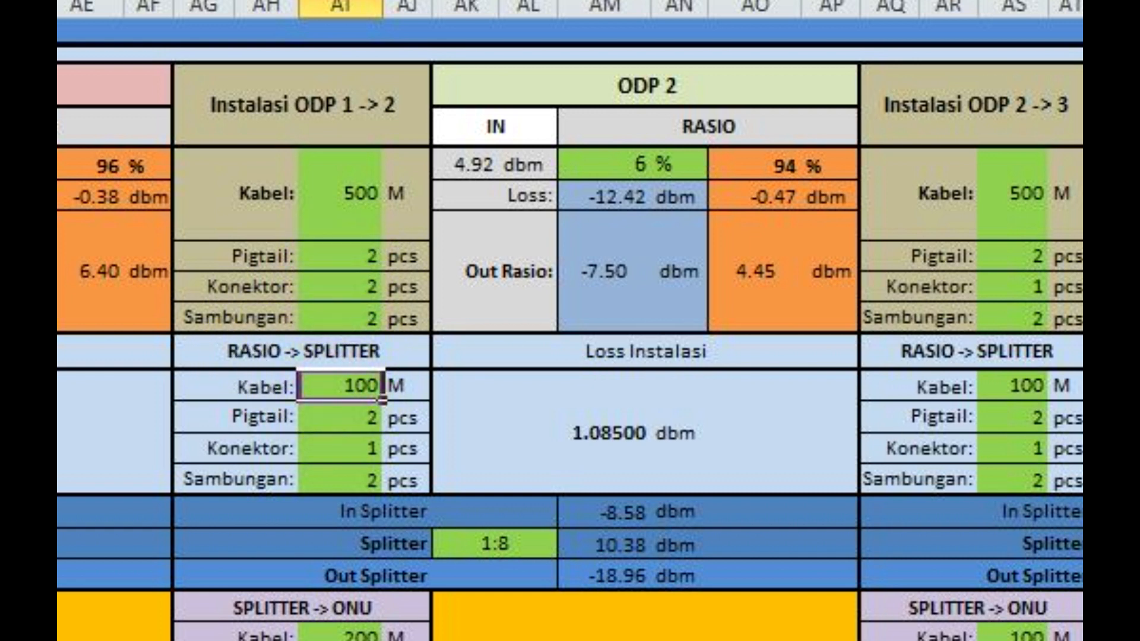
pyautogui.write('0')
pyautogui.press('Return')
pyautogui.write('0')
pyautogui.press('Return')
pyautogui.press('Return')
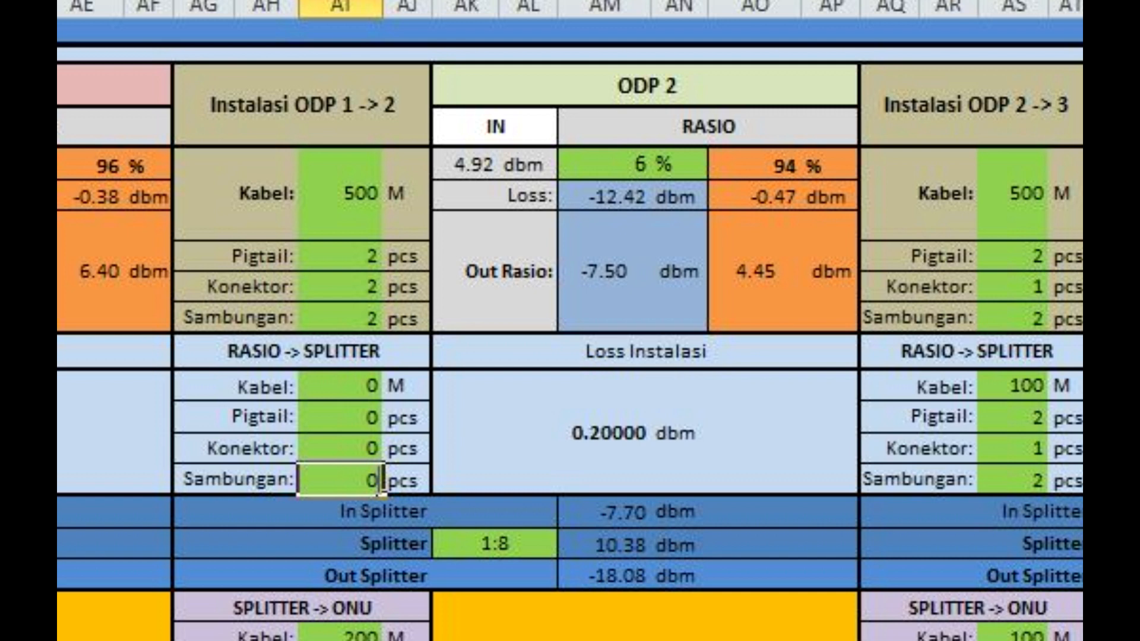
pyautogui.press('Return')
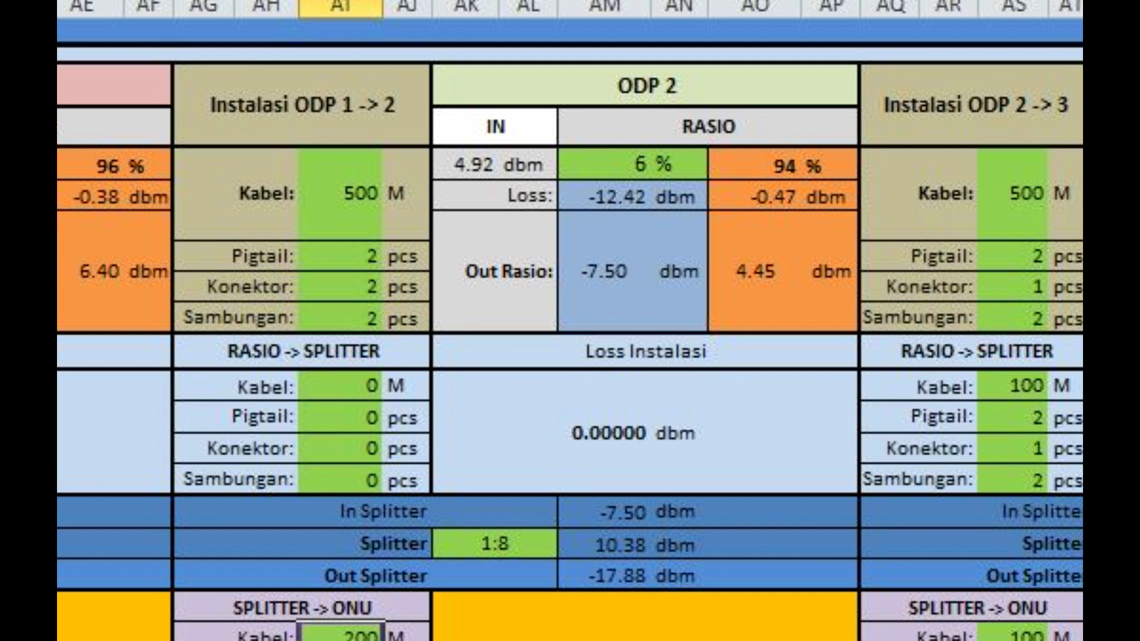
# - Compare ODP 2's Out Rasio with its In Splitter value and check the splitter ratio options and SPLITTER -> ONU entries
pyautogui.click(590, 274)
pyautogui.click(613, 516)
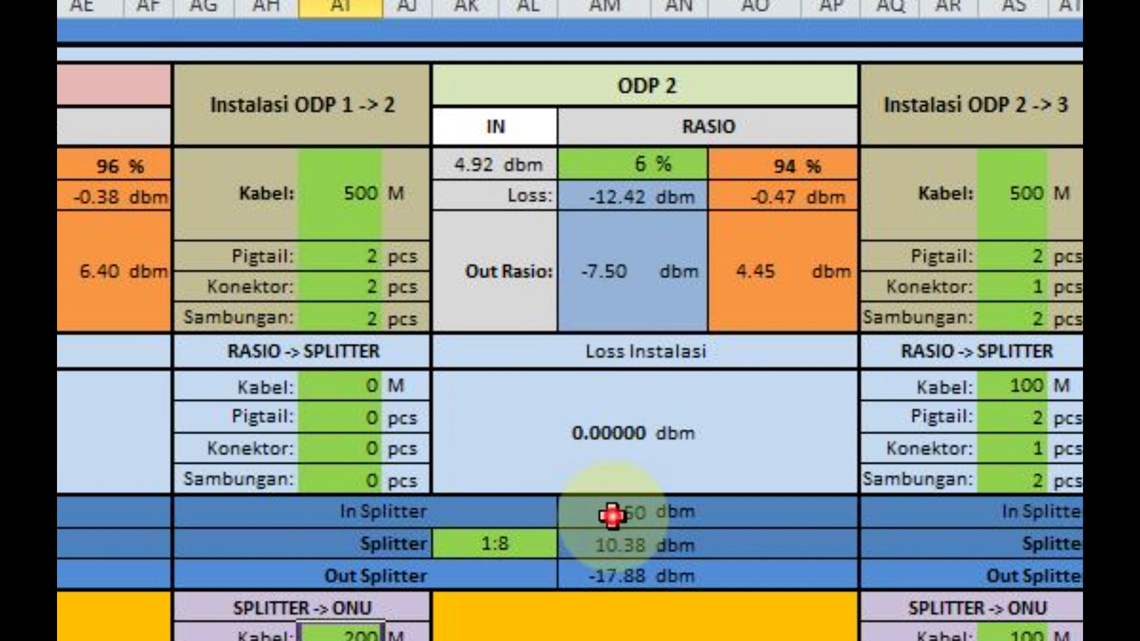
pyautogui.click(614, 281)
pyautogui.click(619, 520)
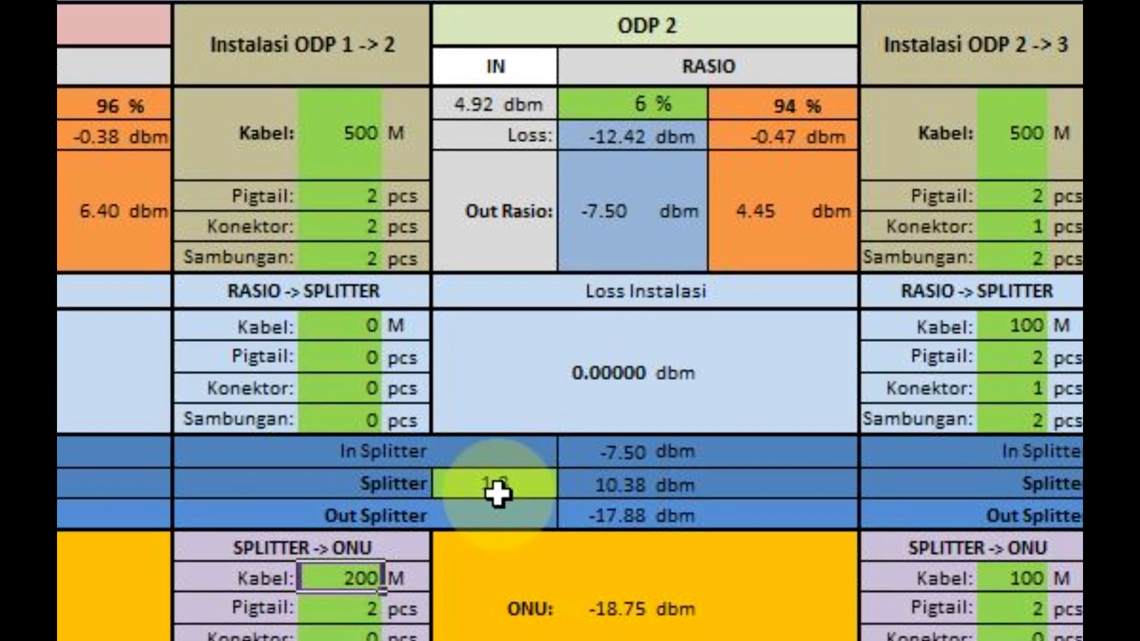
pyautogui.click(501, 545)
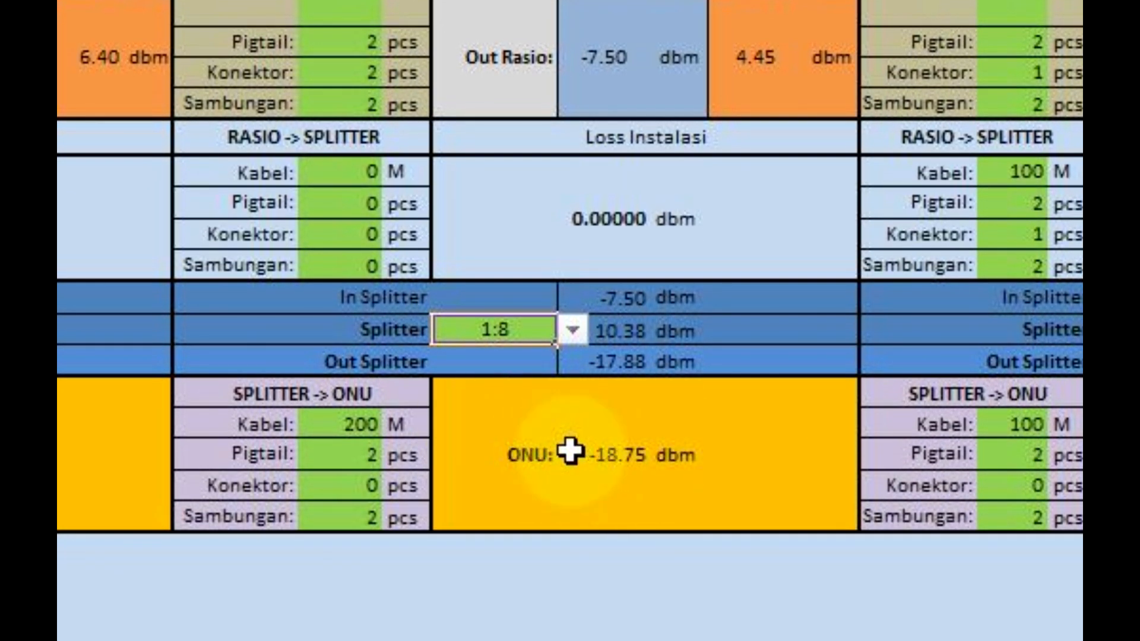
pyautogui.click(575, 333)
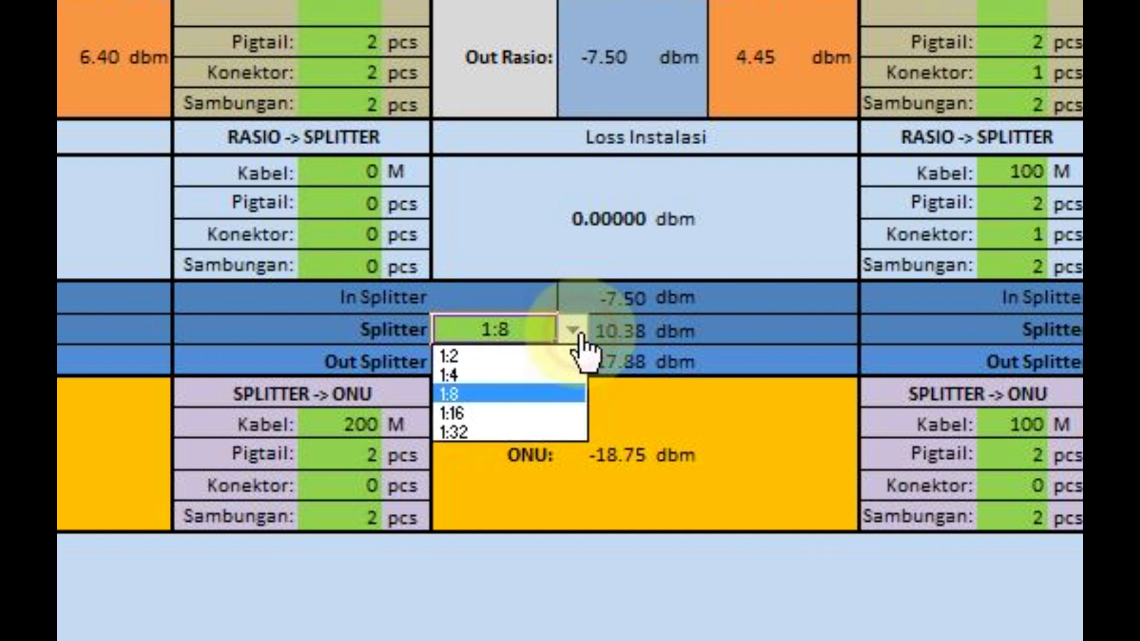
pyautogui.click(580, 334)
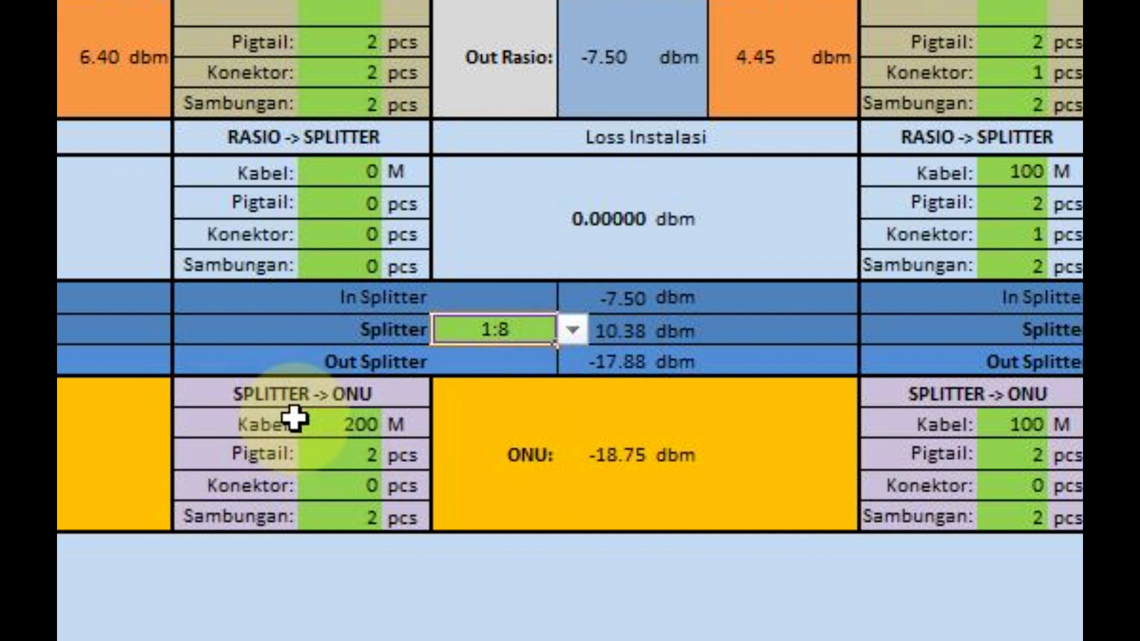
pyautogui.click(319, 427)
pyautogui.click(313, 481)
pyautogui.click(339, 432)
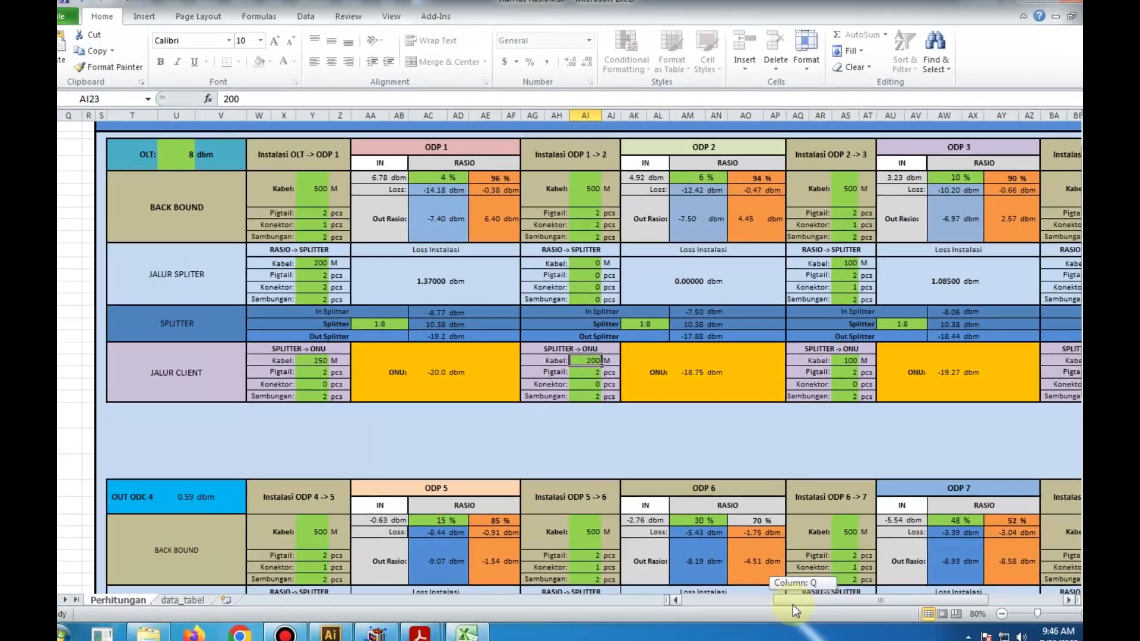
# - Examine the ODP 5 to ODP 8 blocks, including the ODP 8 ratio area and the SPLITTER -> ONU entries for ODP 7
pyautogui.moveTo(793, 592)
pyautogui.mouseDown()
pyautogui.moveTo(843, 593)
pyautogui.moveTo(778, 593)
pyautogui.mouseUp()
pyautogui.scroll(-7, 626, 442)
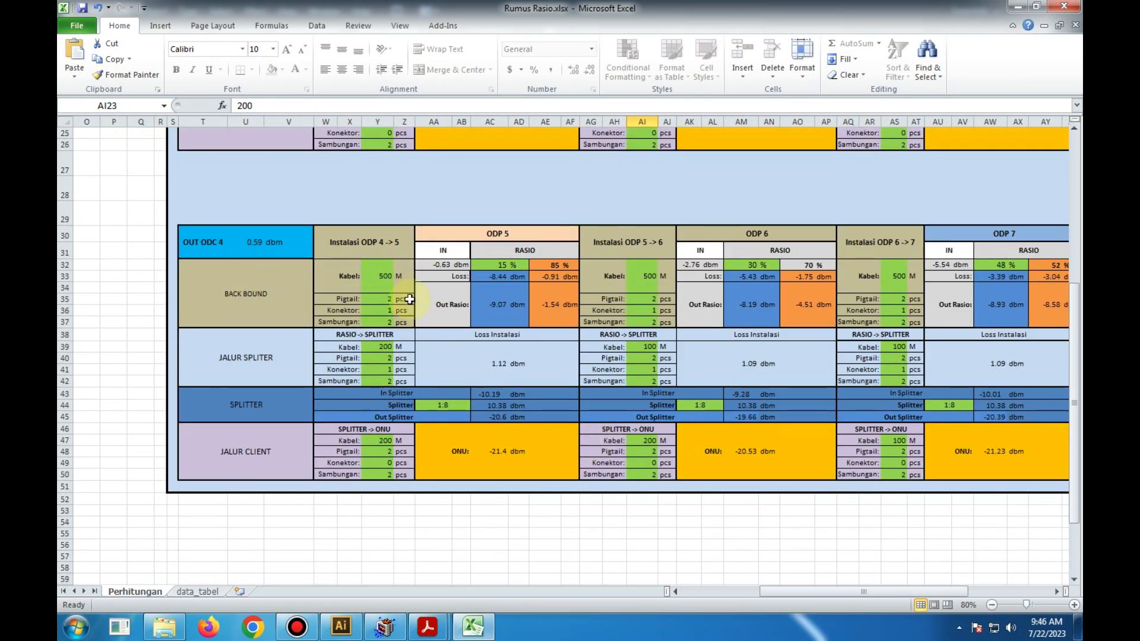
pyautogui.moveTo(775, 591); pyautogui.dragTo(859, 591)
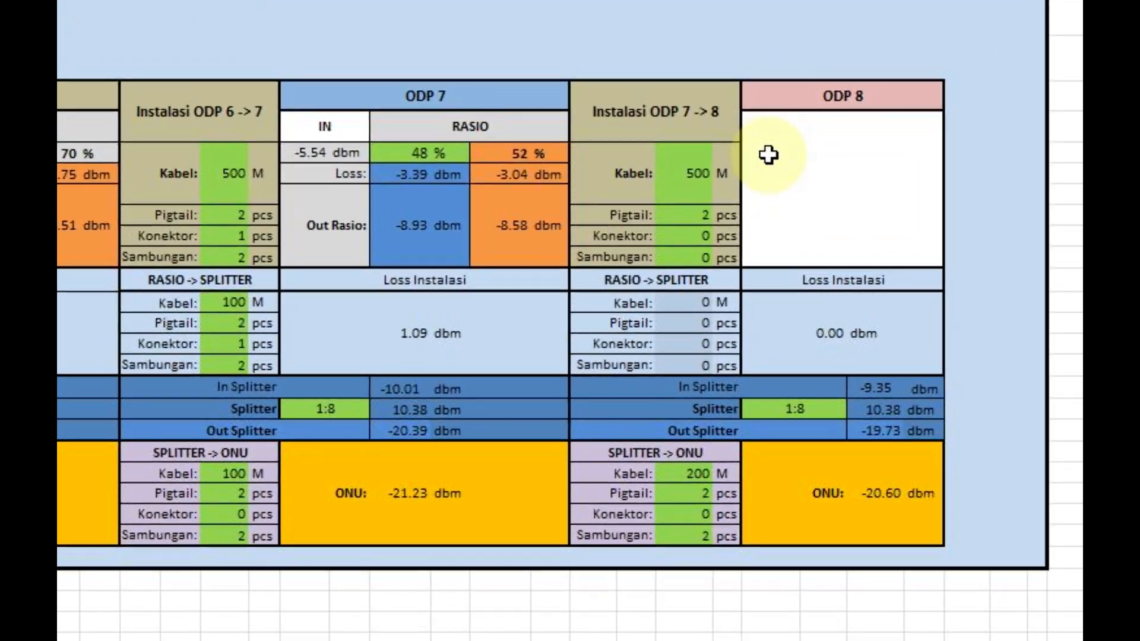
pyautogui.click(798, 268)
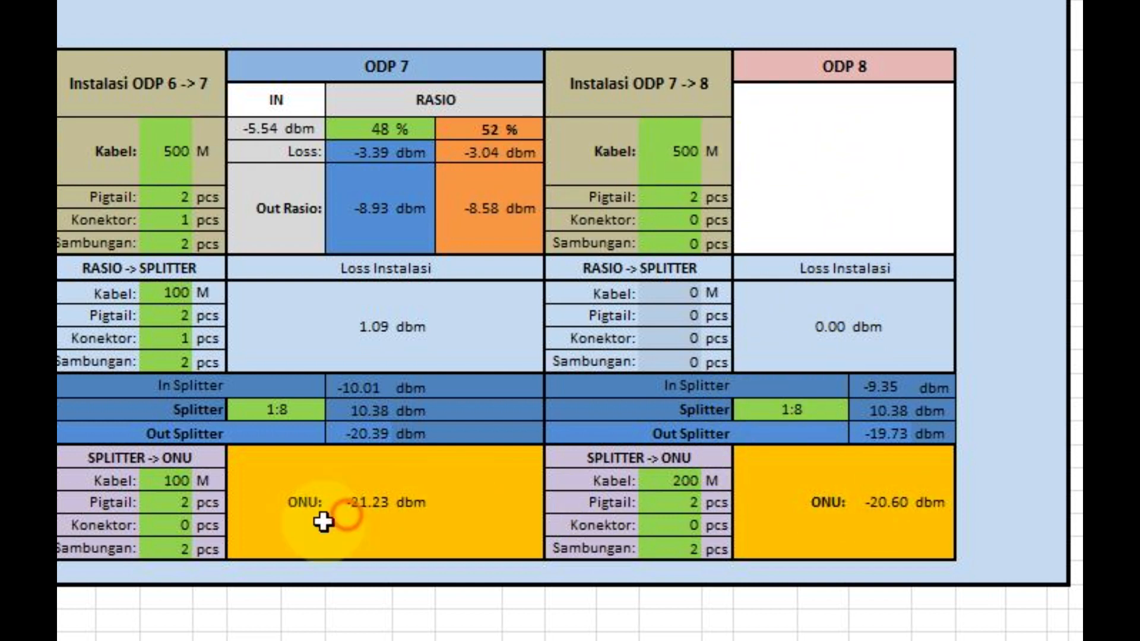
pyautogui.click(174, 500)
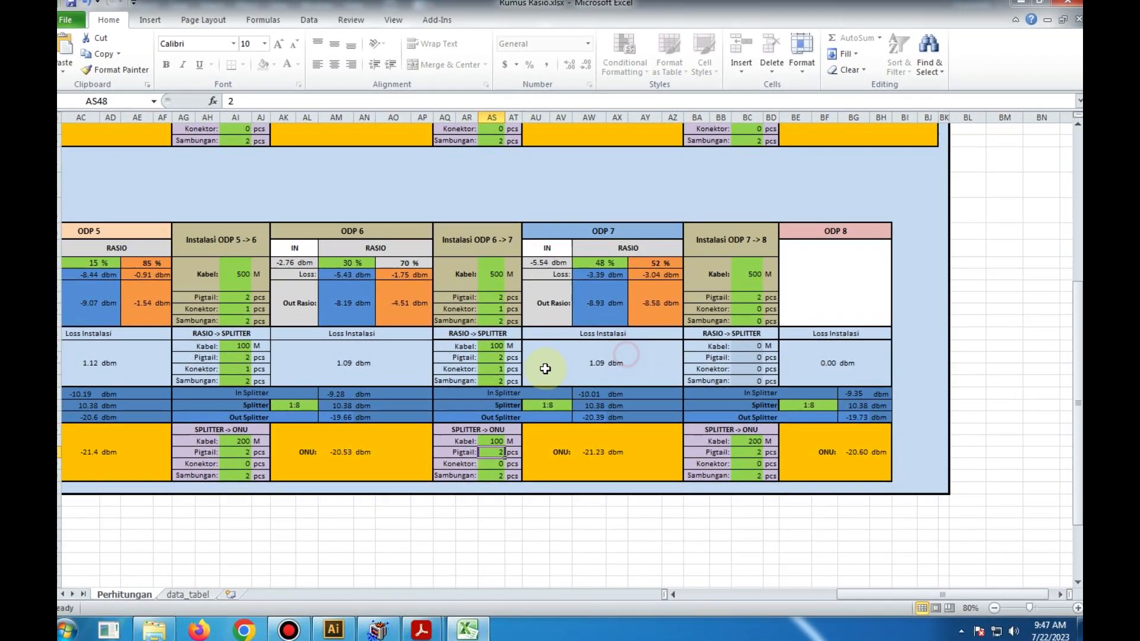
pyautogui.scroll(1, 463, 356)
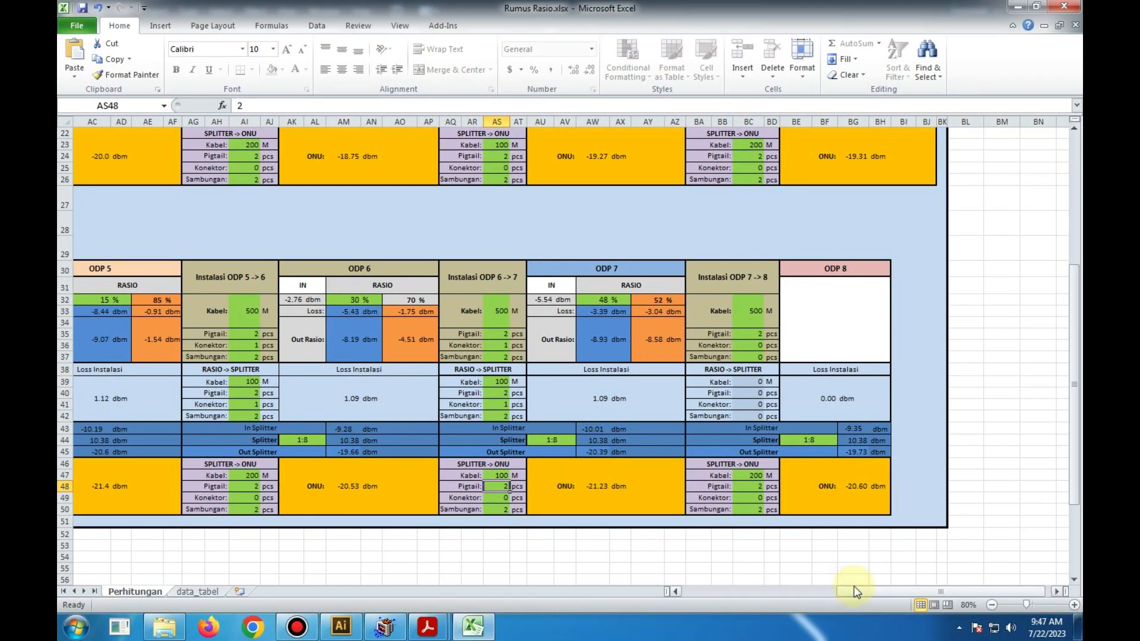
# - Review the pigtail, connector and splice inputs in the Menentukan Rasio calculator
pyautogui.moveTo(854, 591); pyautogui.dragTo(714, 591)
pyautogui.scroll(7, 420, 461)
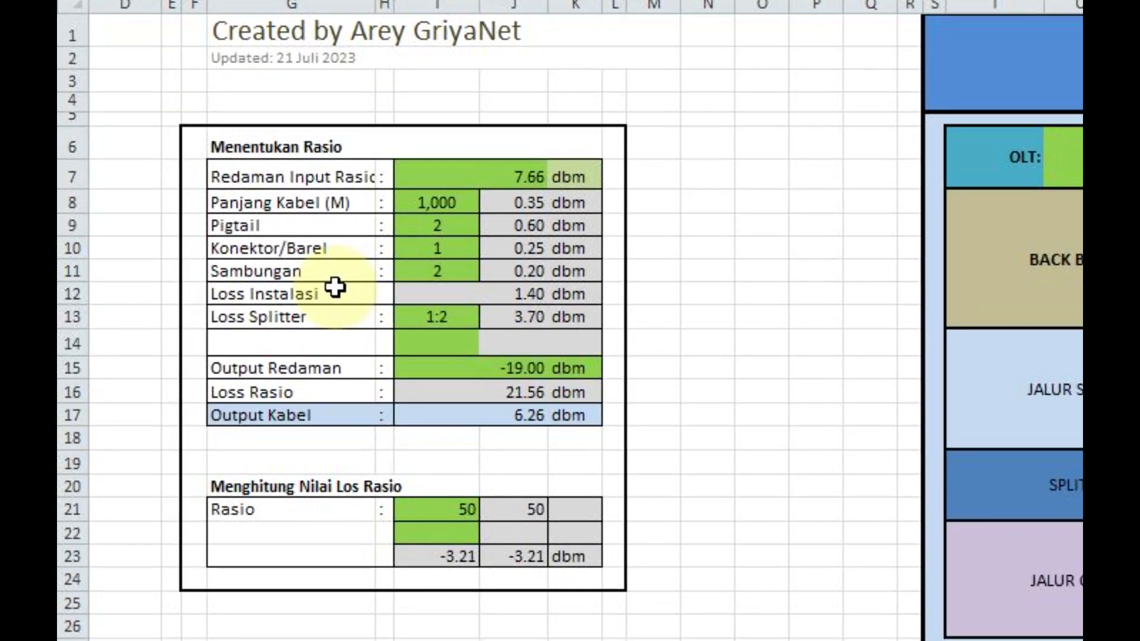
pyautogui.click(454, 249)
pyautogui.click(450, 227)
pyautogui.click(448, 244)
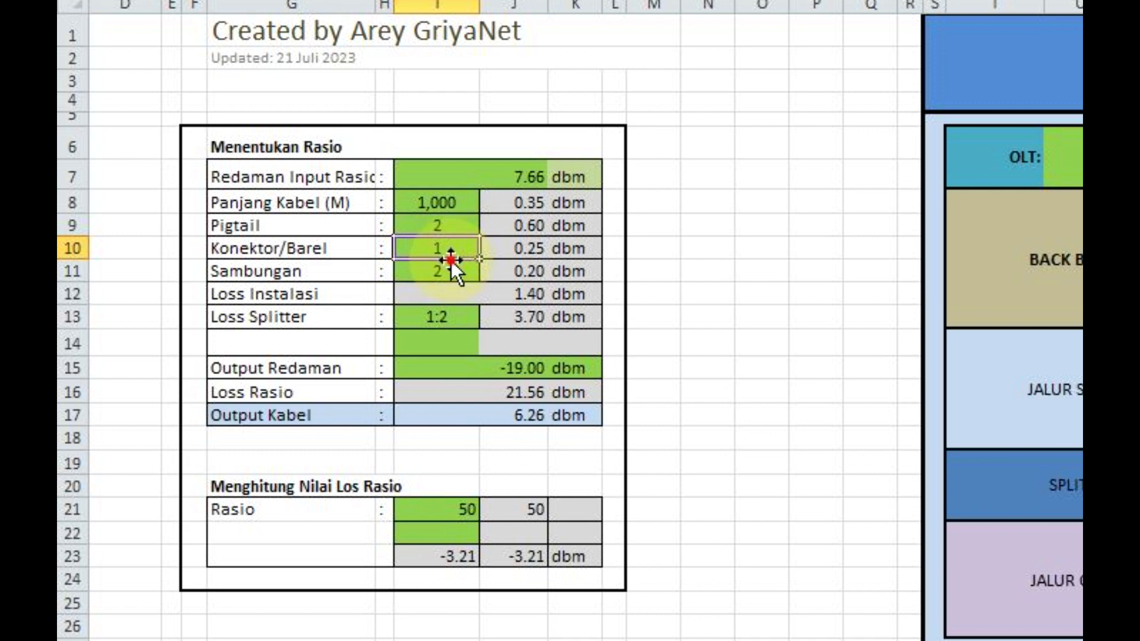
pyautogui.click(456, 273)
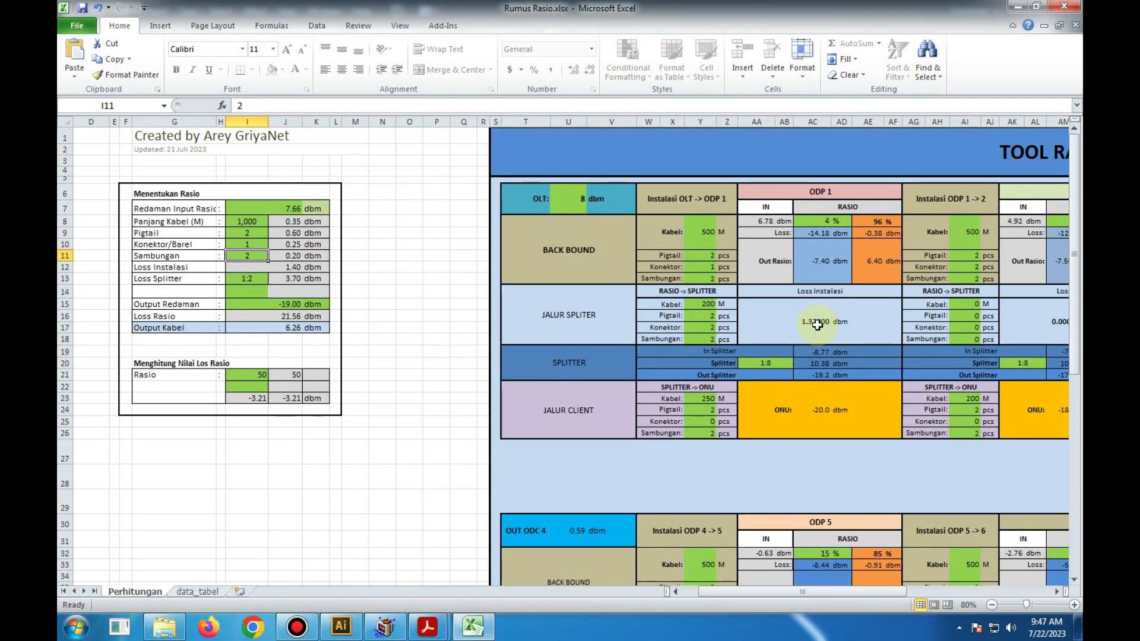
# - Look through the splitter, cable, accessory loss and ratio reference tables on the data_tabel sheet, and return to the Perhitungan sheet
pyautogui.moveTo(803, 592); pyautogui.dragTo(903, 596)
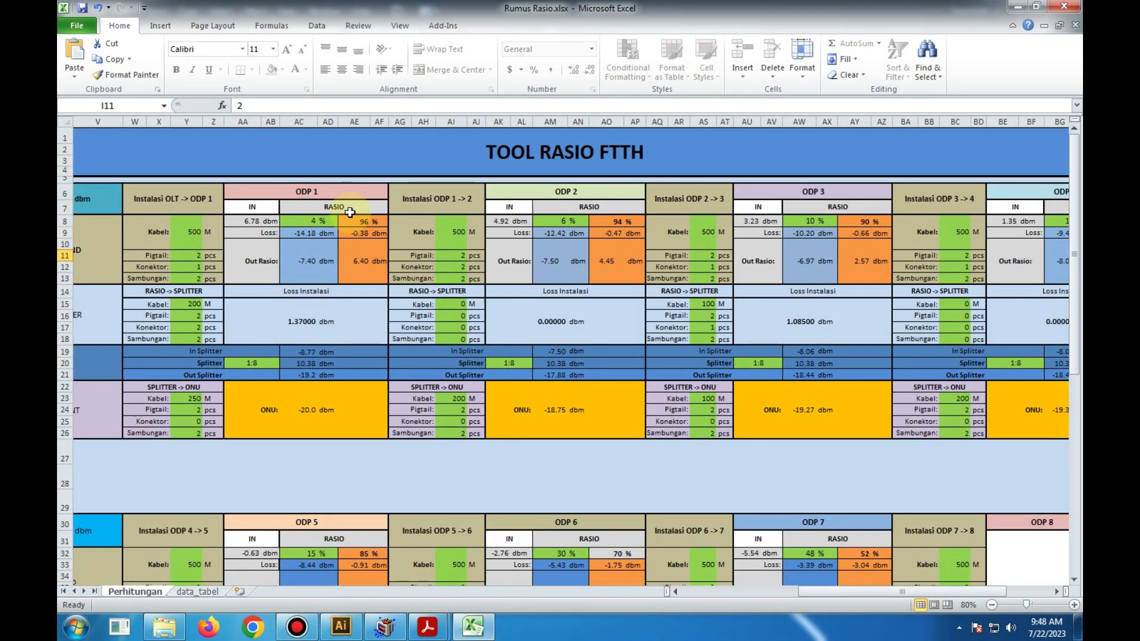
pyautogui.click(188, 592)
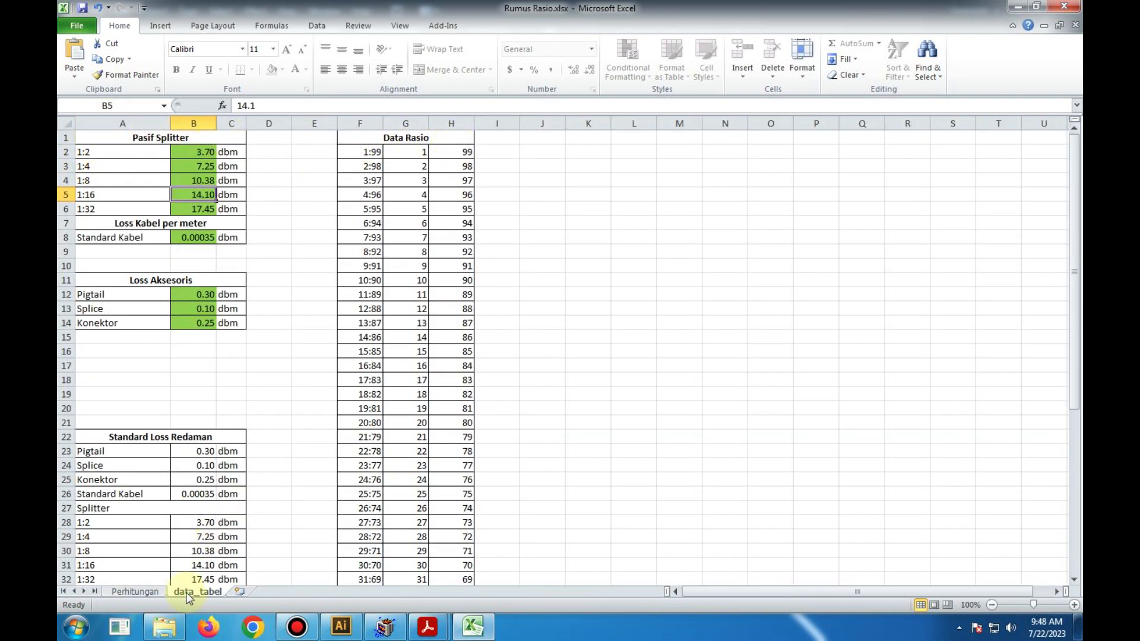
pyautogui.scroll(-1, 137, 428)
pyautogui.scroll(1, 137, 428)
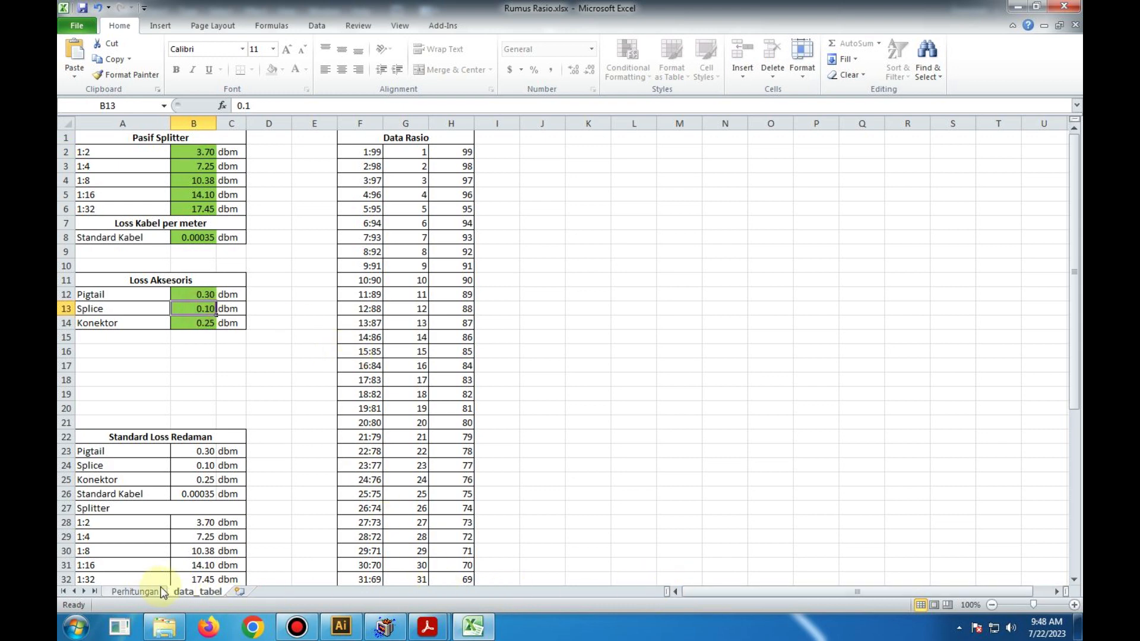
pyautogui.click(143, 591)
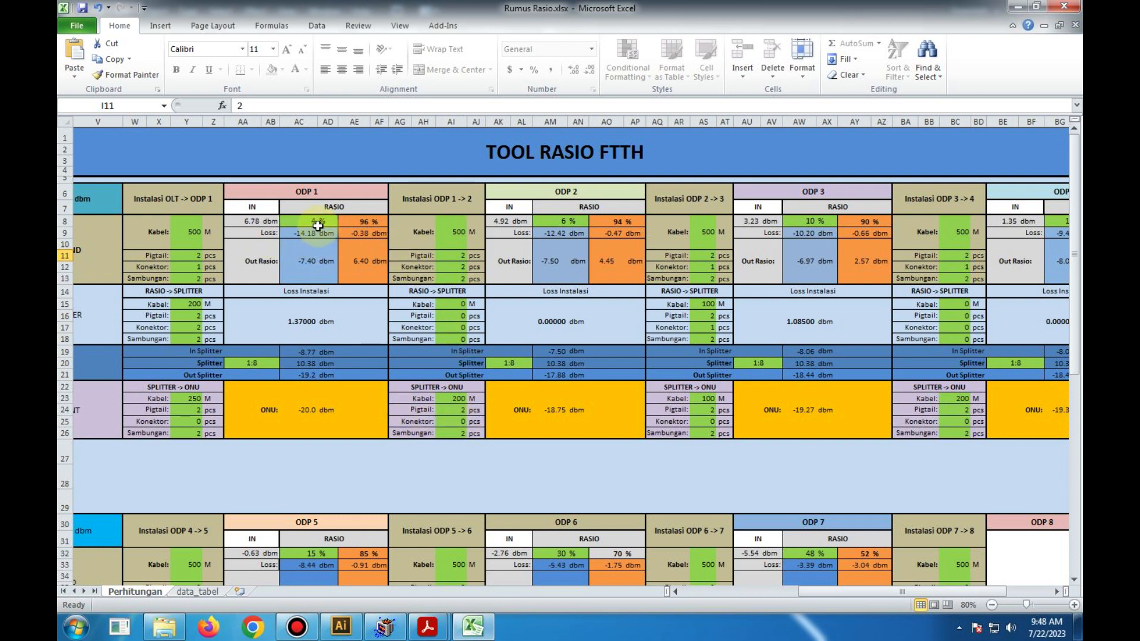
# - Review the whole Perhitungan sheet, from the Menentukan Rasio calculator to the upper and lower rows of ODP blocks
pyautogui.scroll(-2, 674, 386)
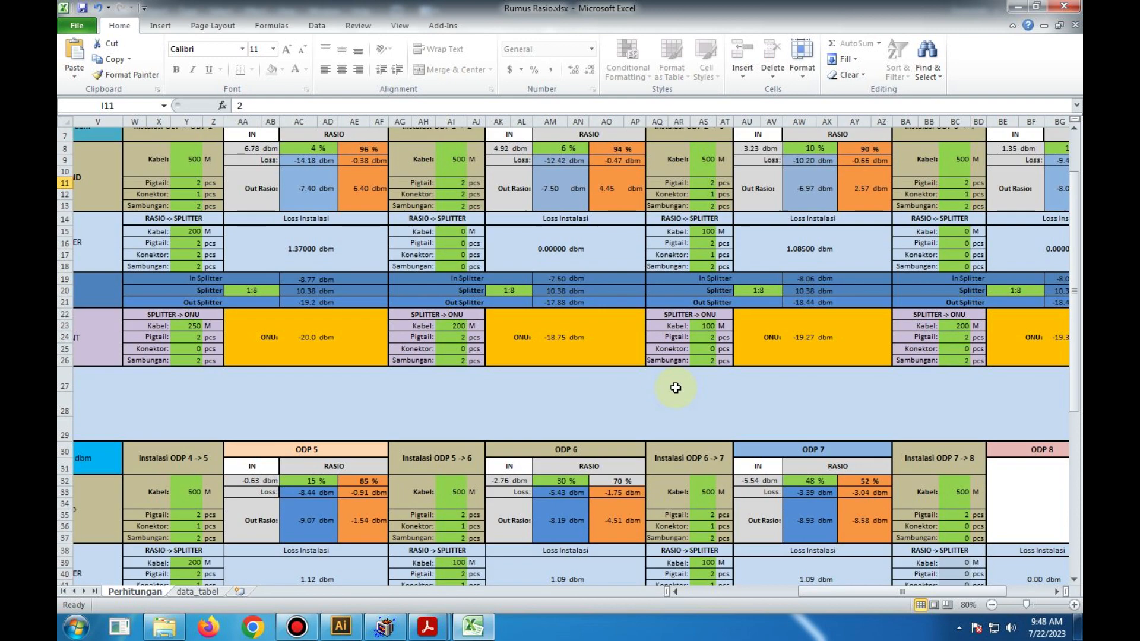
pyautogui.scroll(-2, 676, 388)
pyautogui.scroll(4, 673, 383)
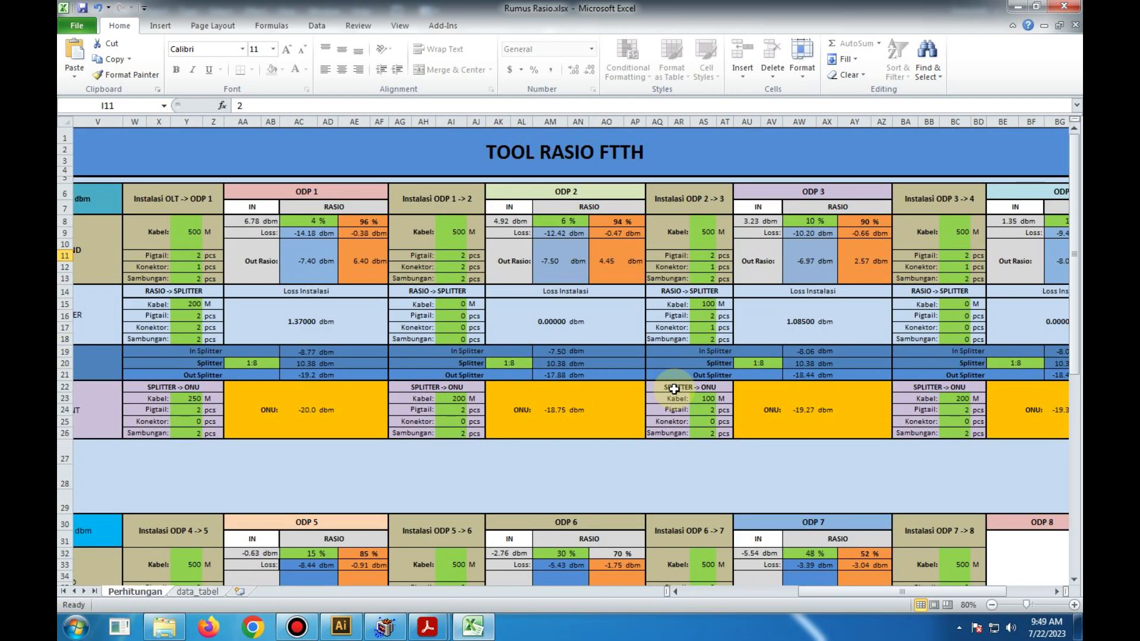
pyautogui.moveTo(880, 592); pyautogui.dragTo(787, 594)
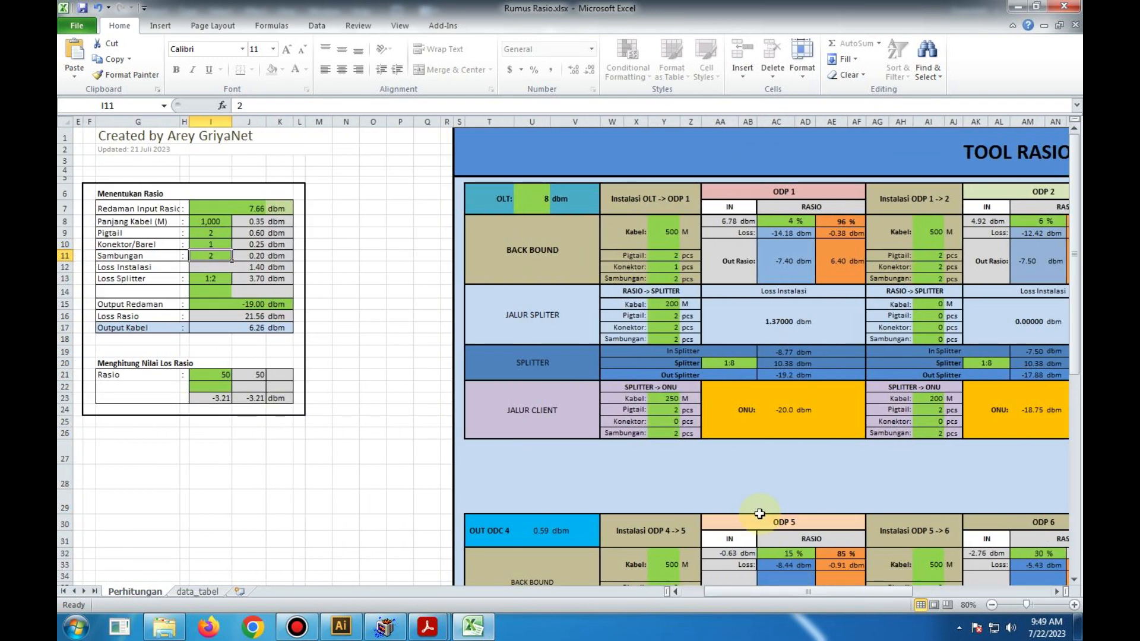
pyautogui.scroll(-4, 746, 506)
pyautogui.scroll(-3, 747, 506)
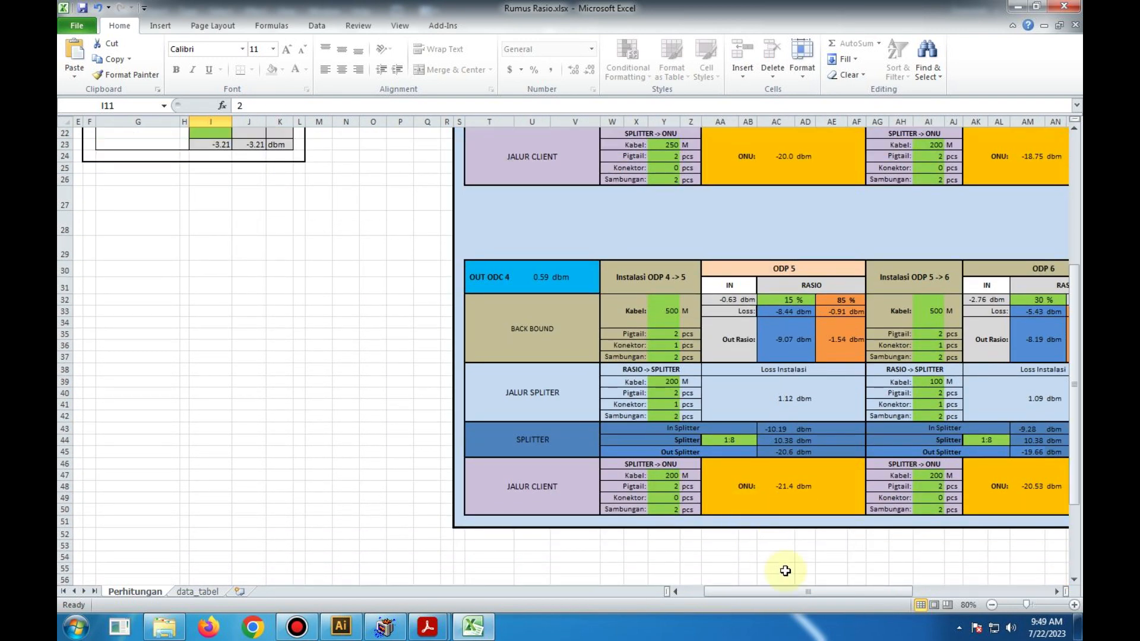
pyautogui.moveTo(790, 593); pyautogui.dragTo(822, 594)
pyautogui.scroll(2, 658, 492)
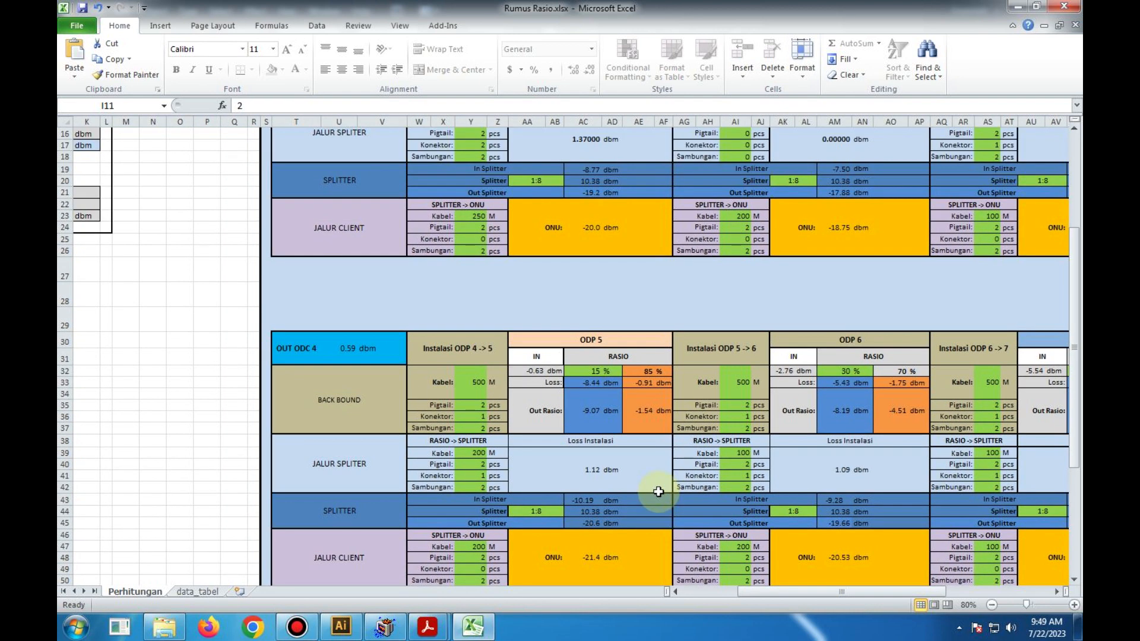
pyautogui.scroll(2, 658, 492)
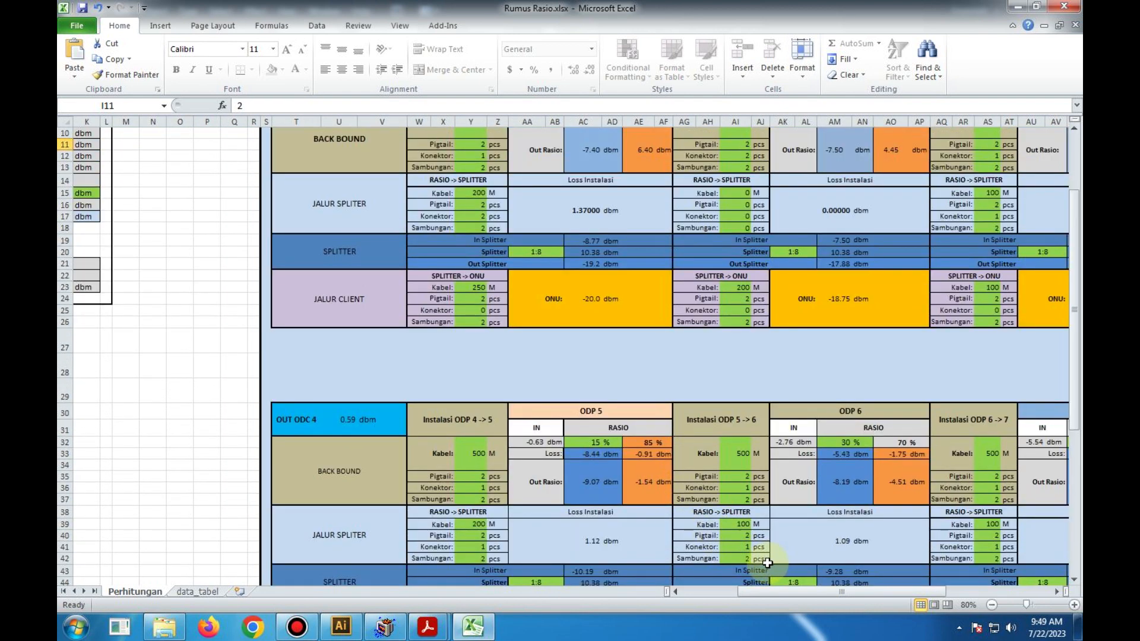
# - Compare the ODP 1 to ODP 4 blocks with the ODP 5 to ODP 8 blocks, from input and ratio down to ONU
pyautogui.moveTo(820, 590); pyautogui.dragTo(820, 591)
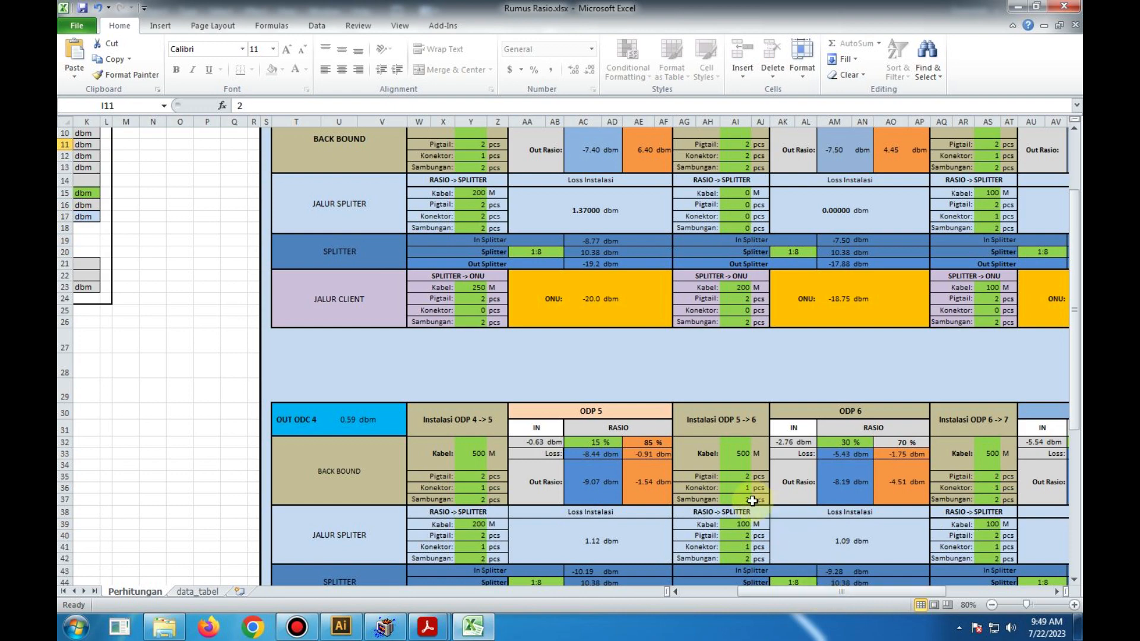
pyautogui.scroll(3, 751, 499)
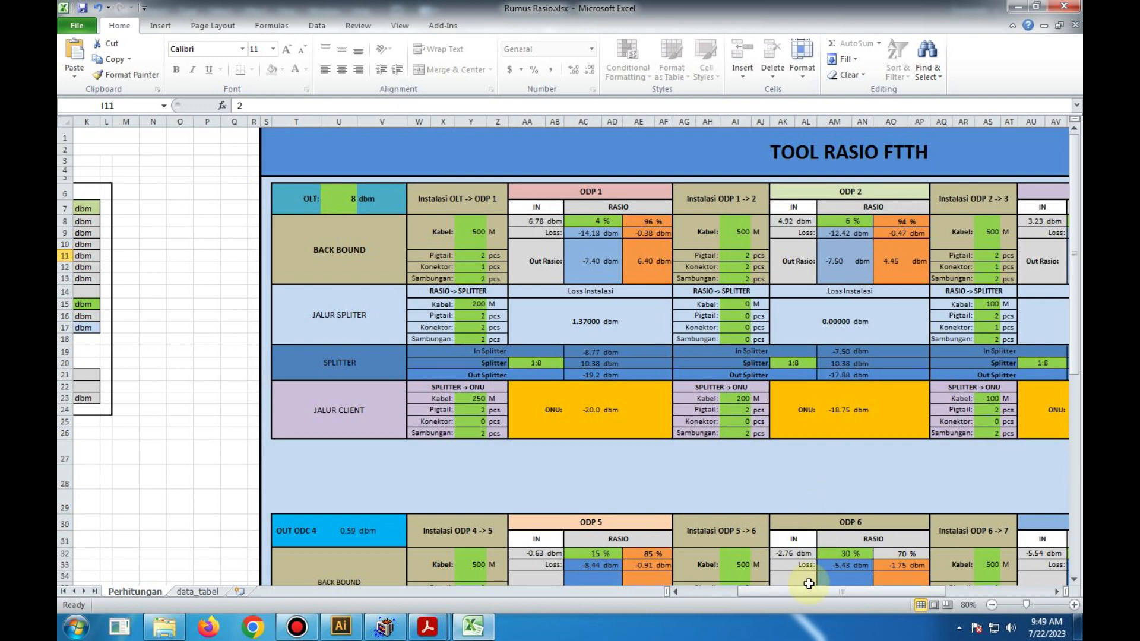
pyautogui.moveTo(809, 596); pyautogui.dragTo(775, 603)
pyautogui.scroll(-8, 670, 455)
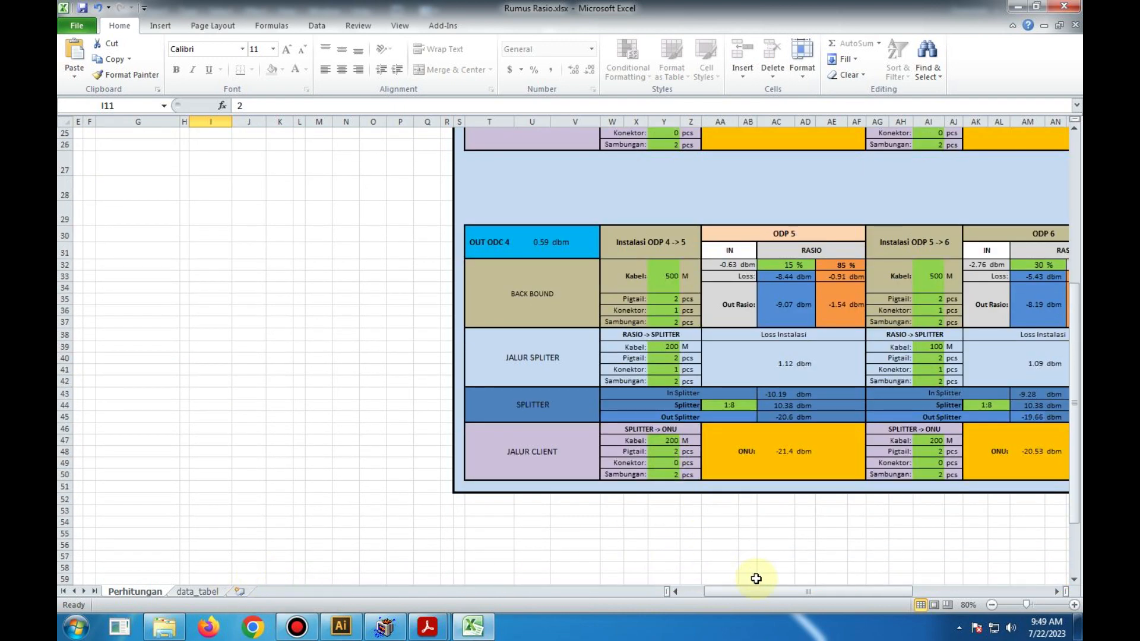
pyautogui.moveTo(773, 592); pyautogui.dragTo(885, 587)
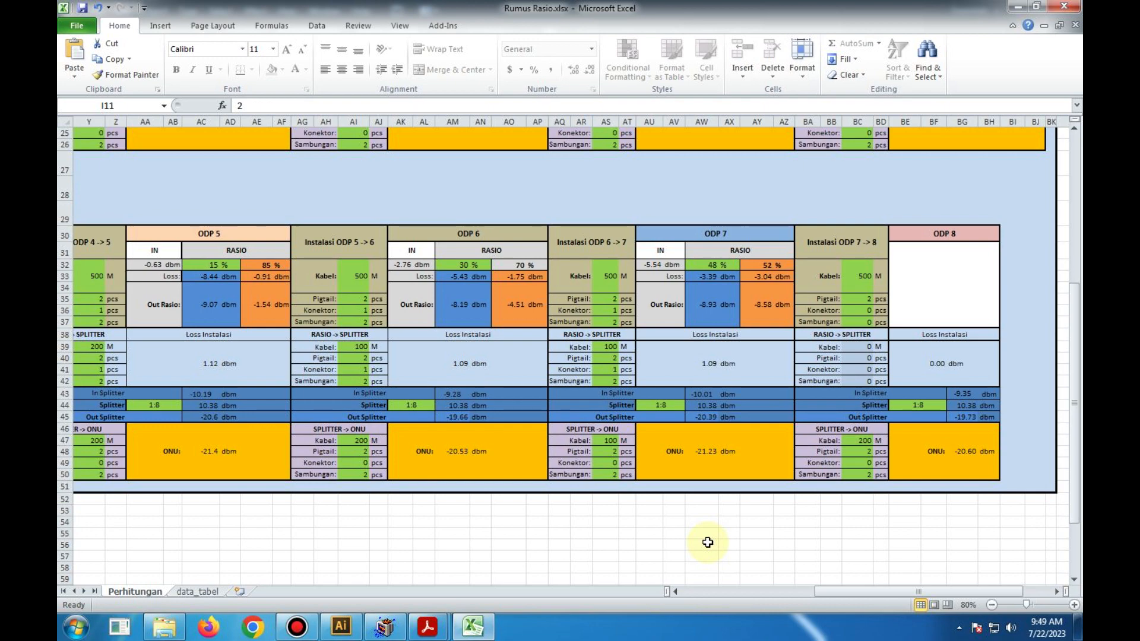
pyautogui.scroll(5, 443, 410)
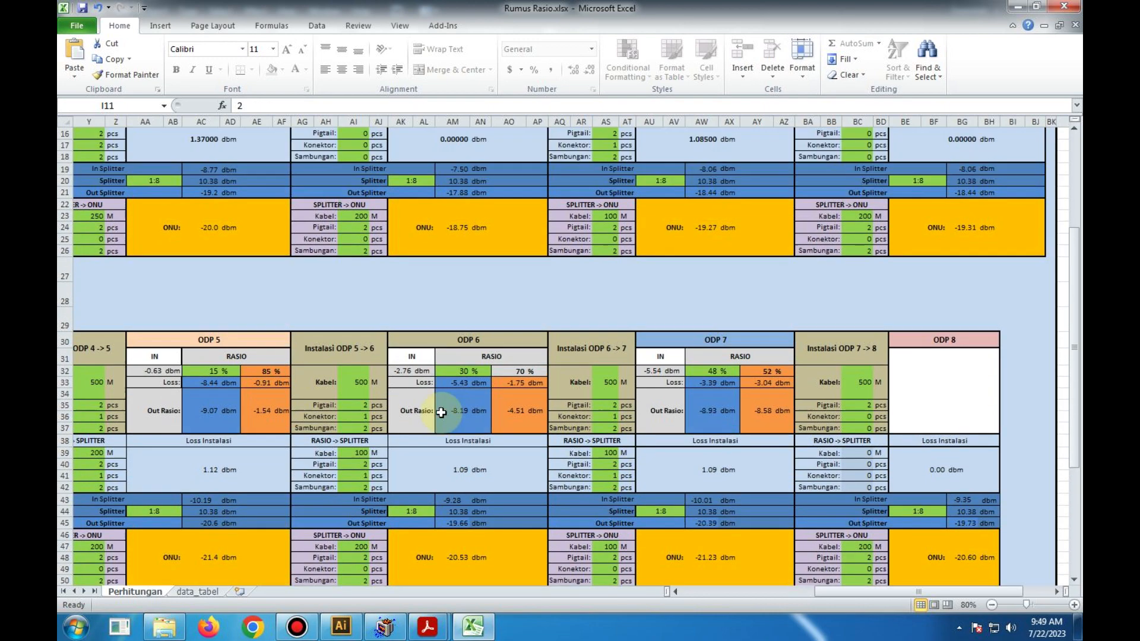
pyautogui.scroll(3, 441, 413)
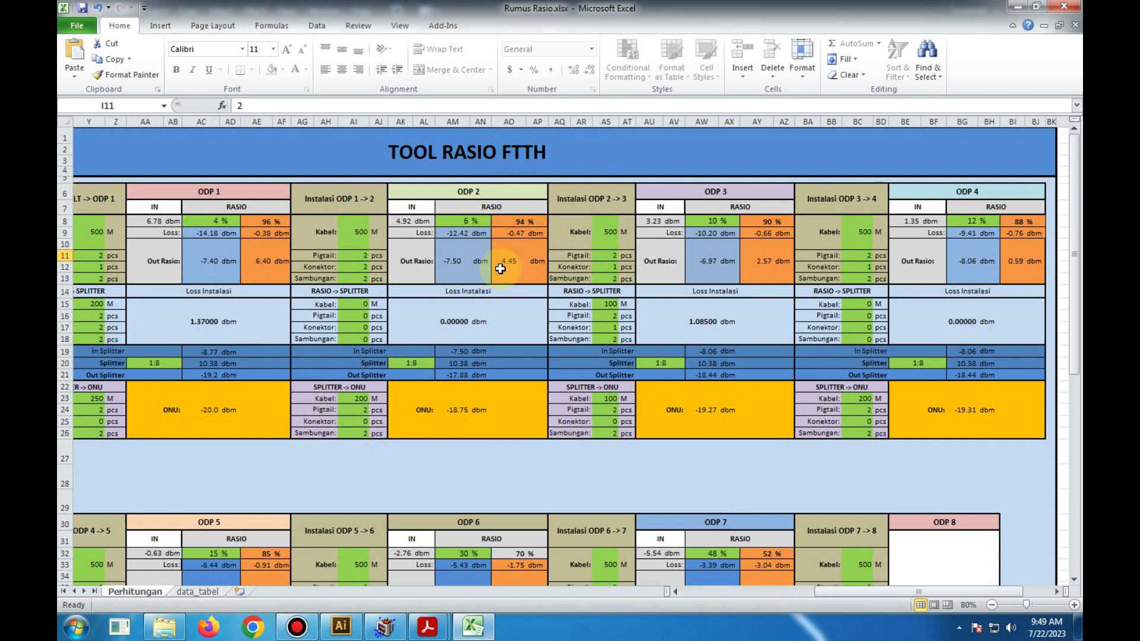
pyautogui.scroll(-4, 356, 438)
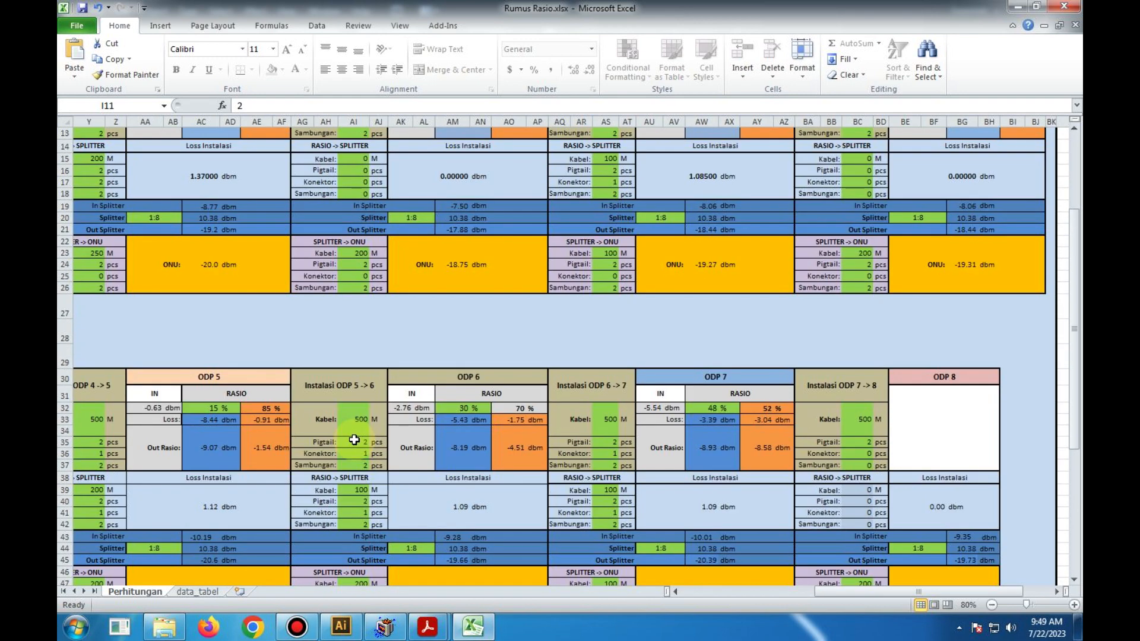
pyautogui.scroll(-2, 354, 440)
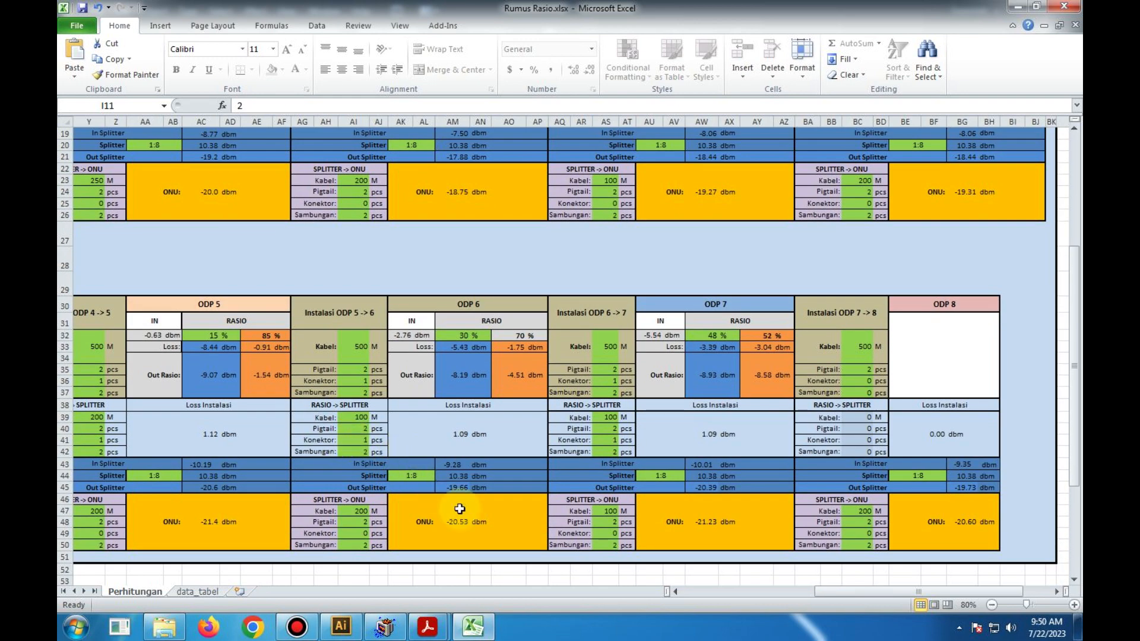
pyautogui.scroll(3, 522, 523)
pyautogui.scroll(2, 523, 521)
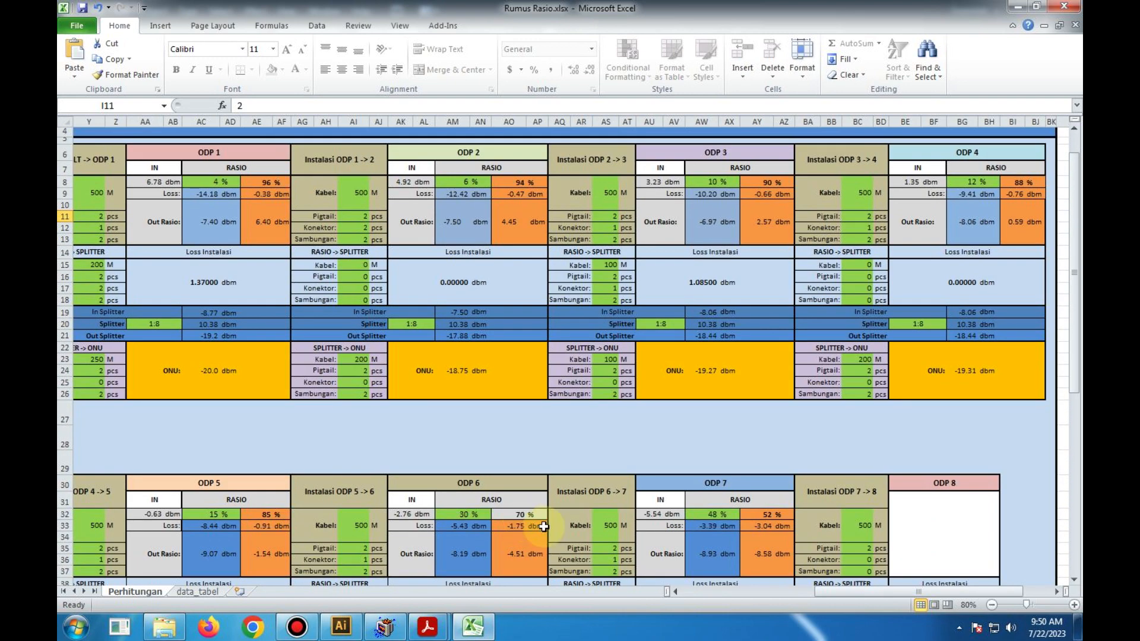
# - Review the Menentukan Rasio calculator and the OLT to ODP 3 blocks, and switch to the Skema Tools diagram in Illustrator
pyautogui.moveTo(829, 592); pyautogui.dragTo(809, 593)
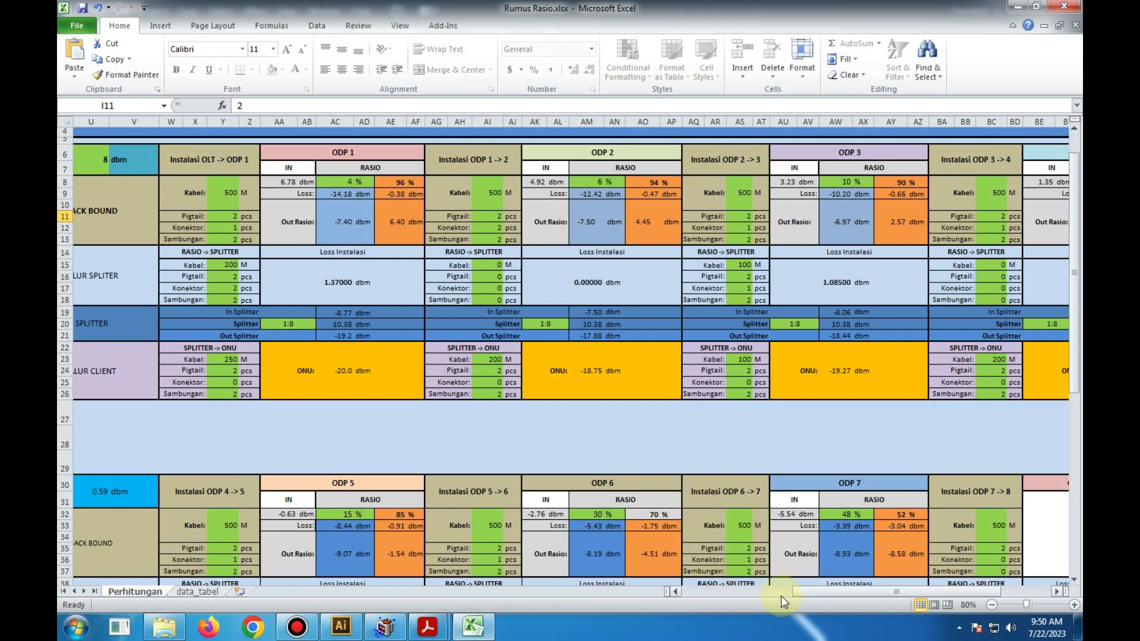
pyautogui.moveTo(796, 592); pyautogui.dragTo(705, 594)
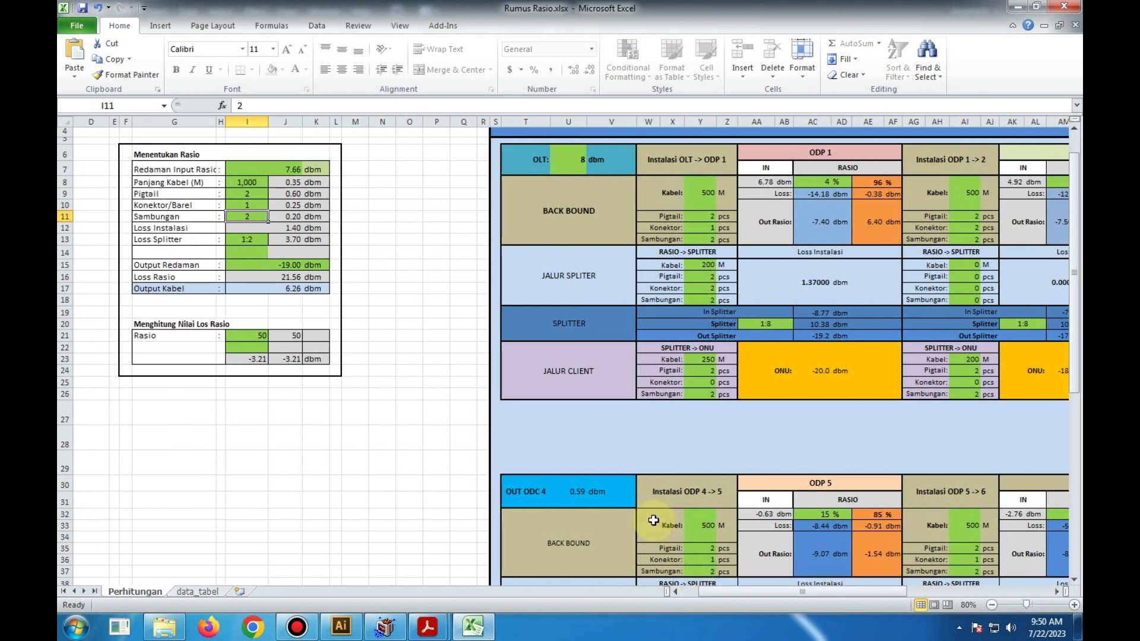
pyautogui.scroll(1, 638, 518)
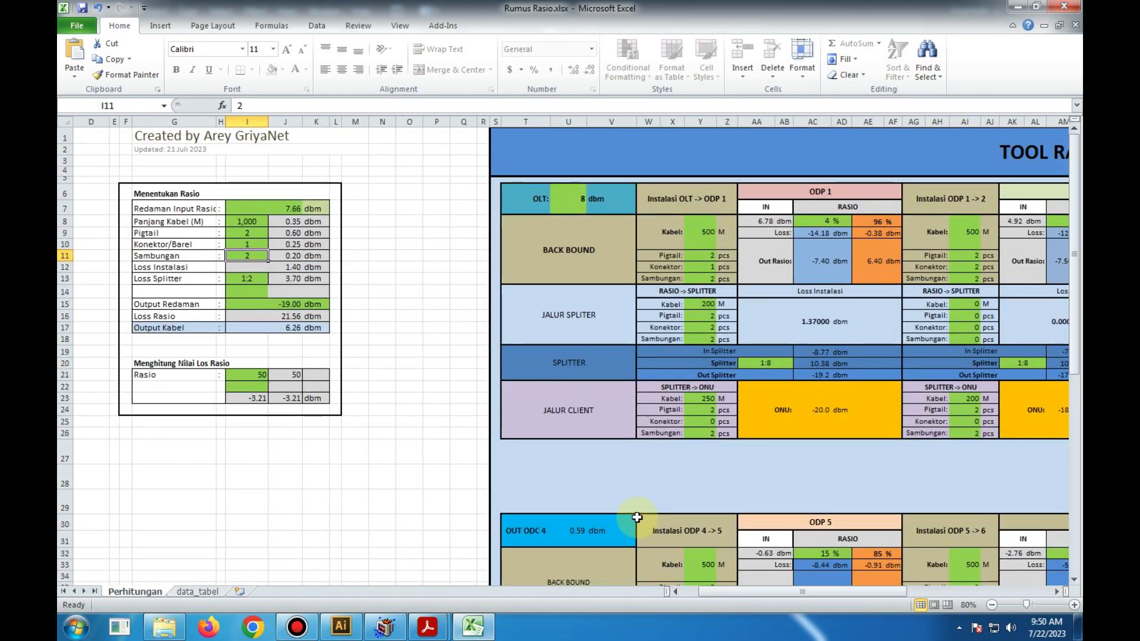
pyautogui.moveTo(711, 594); pyautogui.dragTo(722, 596)
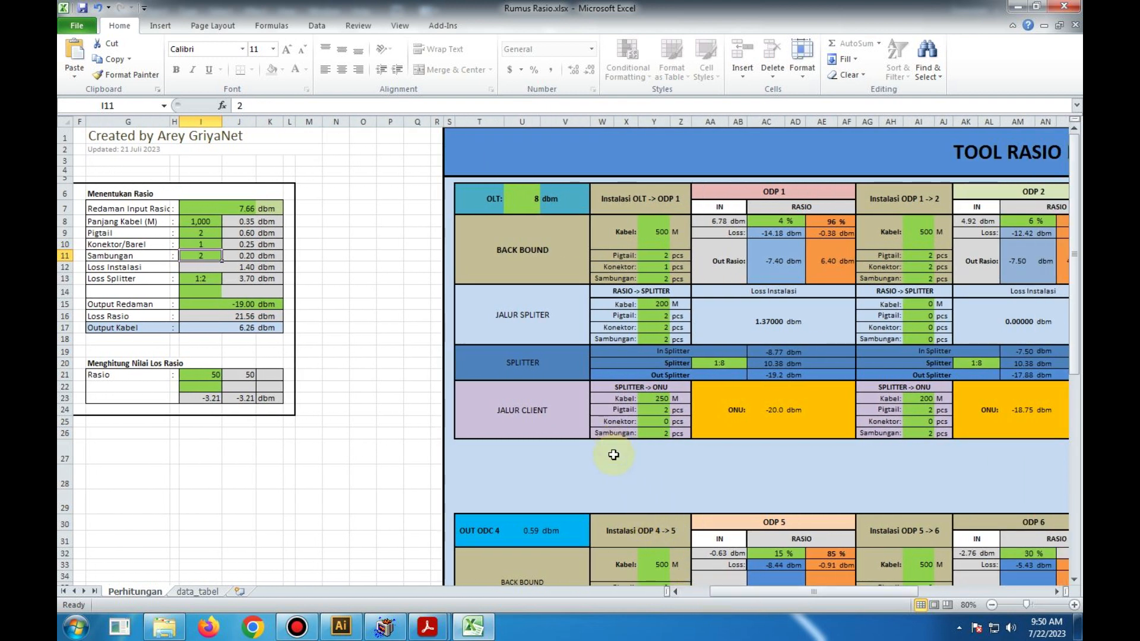
pyautogui.moveTo(728, 593); pyautogui.dragTo(775, 593)
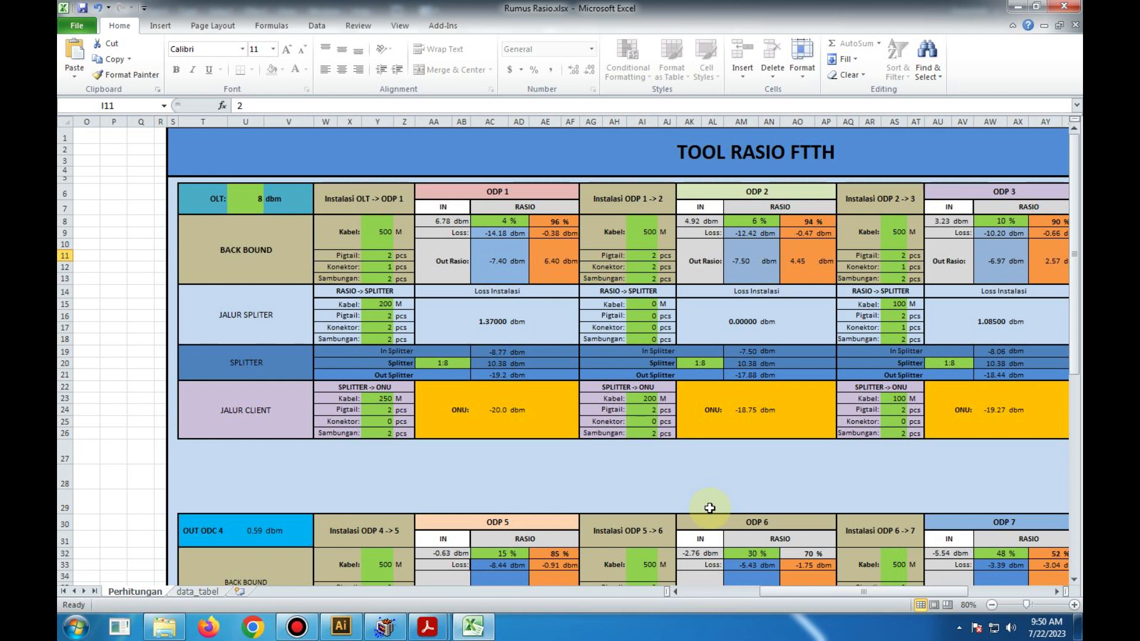
pyautogui.moveTo(771, 596); pyautogui.dragTo(782, 604)
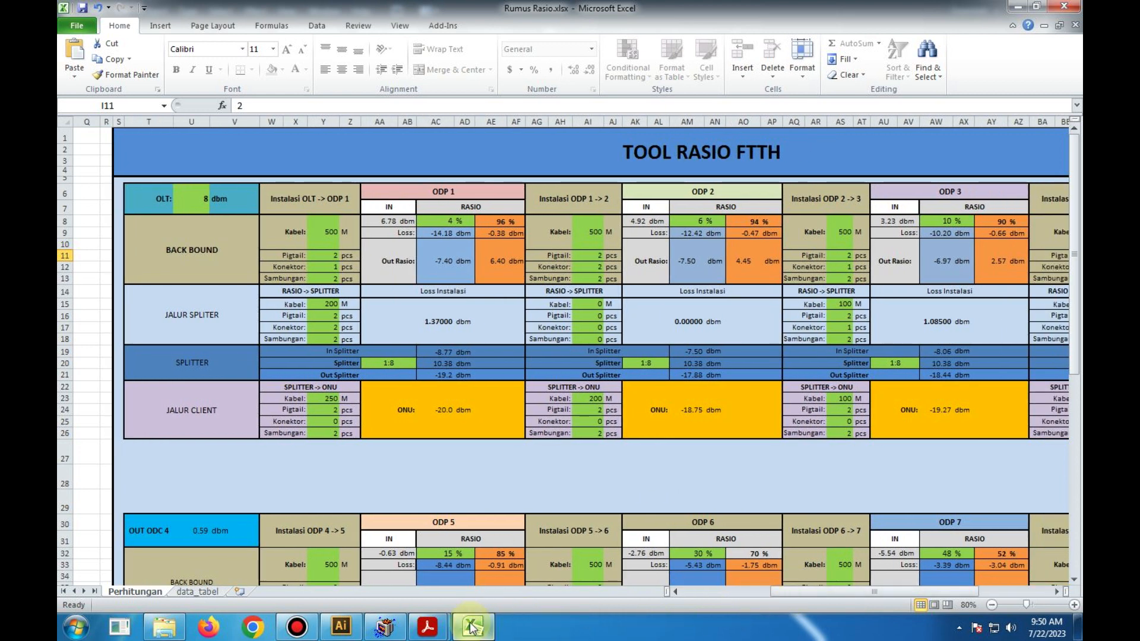
pyautogui.moveTo(472, 627)
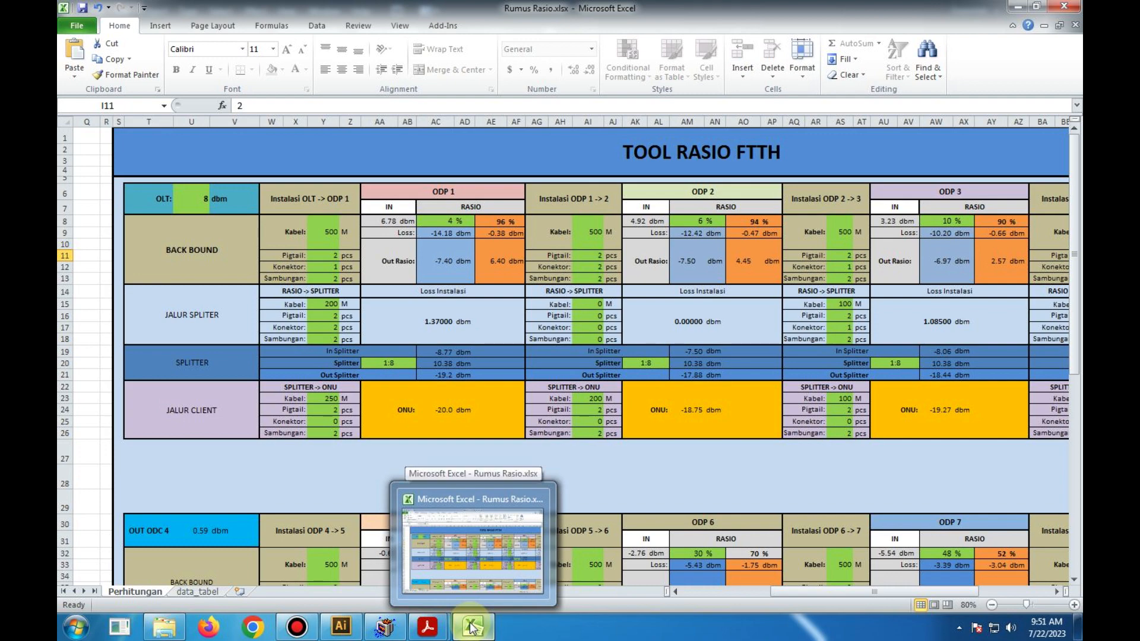
pyautogui.click(341, 626)
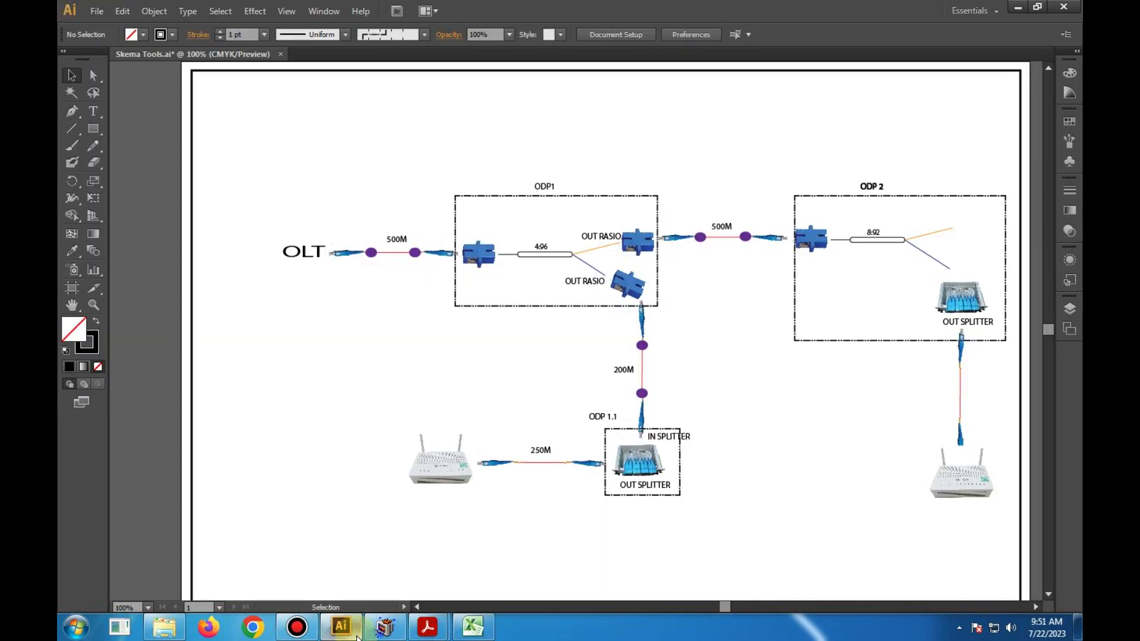